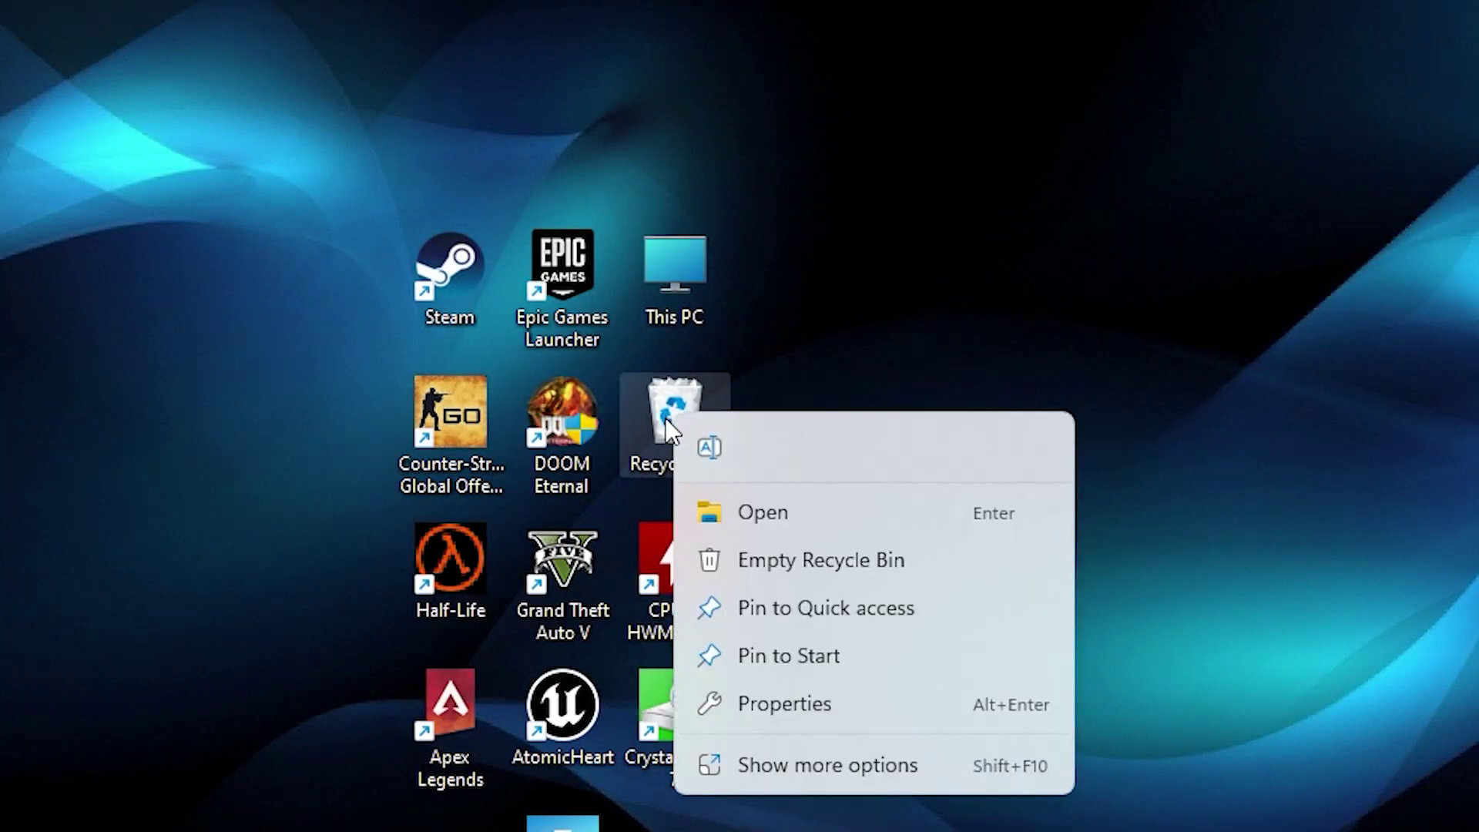
Empty the Recycle Bin from its right-click menu.
{"action": "left_click", "coordinate": [810, 562]}
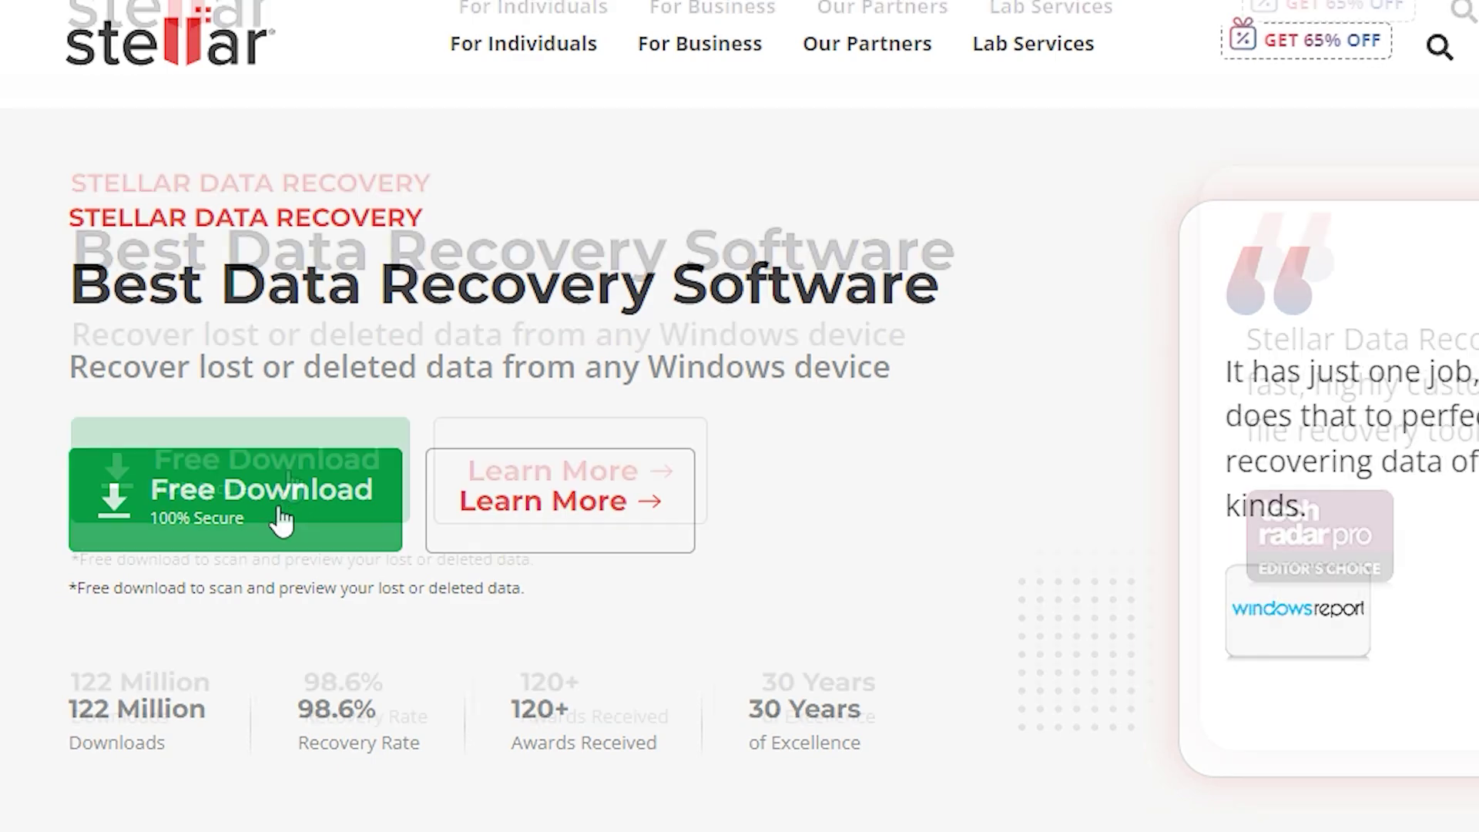
Start downloading the Stellar Data Recovery installer with the Free Download button.
{"action": "left_click", "coordinate": [283, 515]}
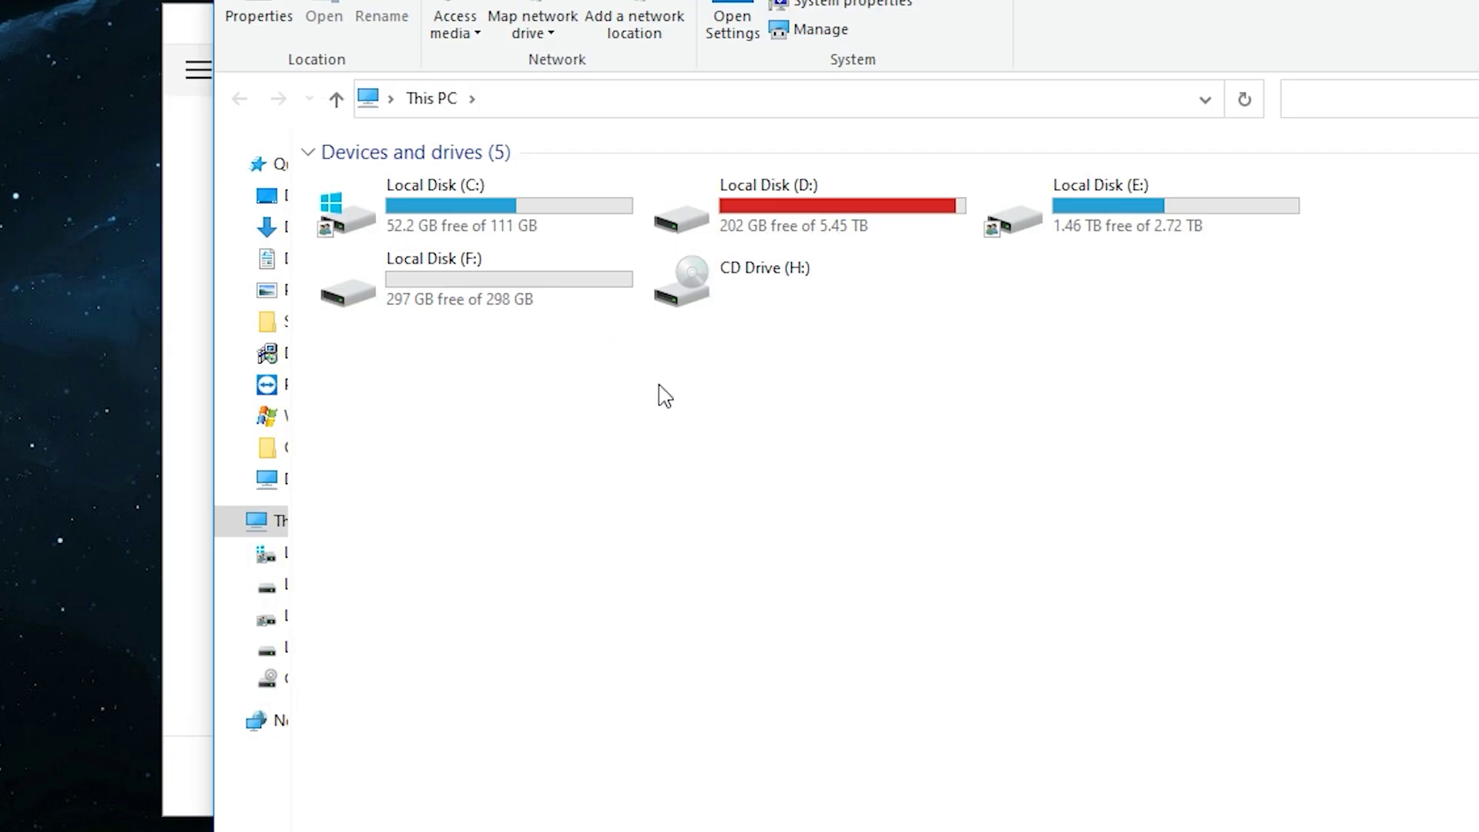
Accept the default install folder, then select the three desktop files and check the Word document.
{"action": "left_click", "coordinate": [637, 329]}
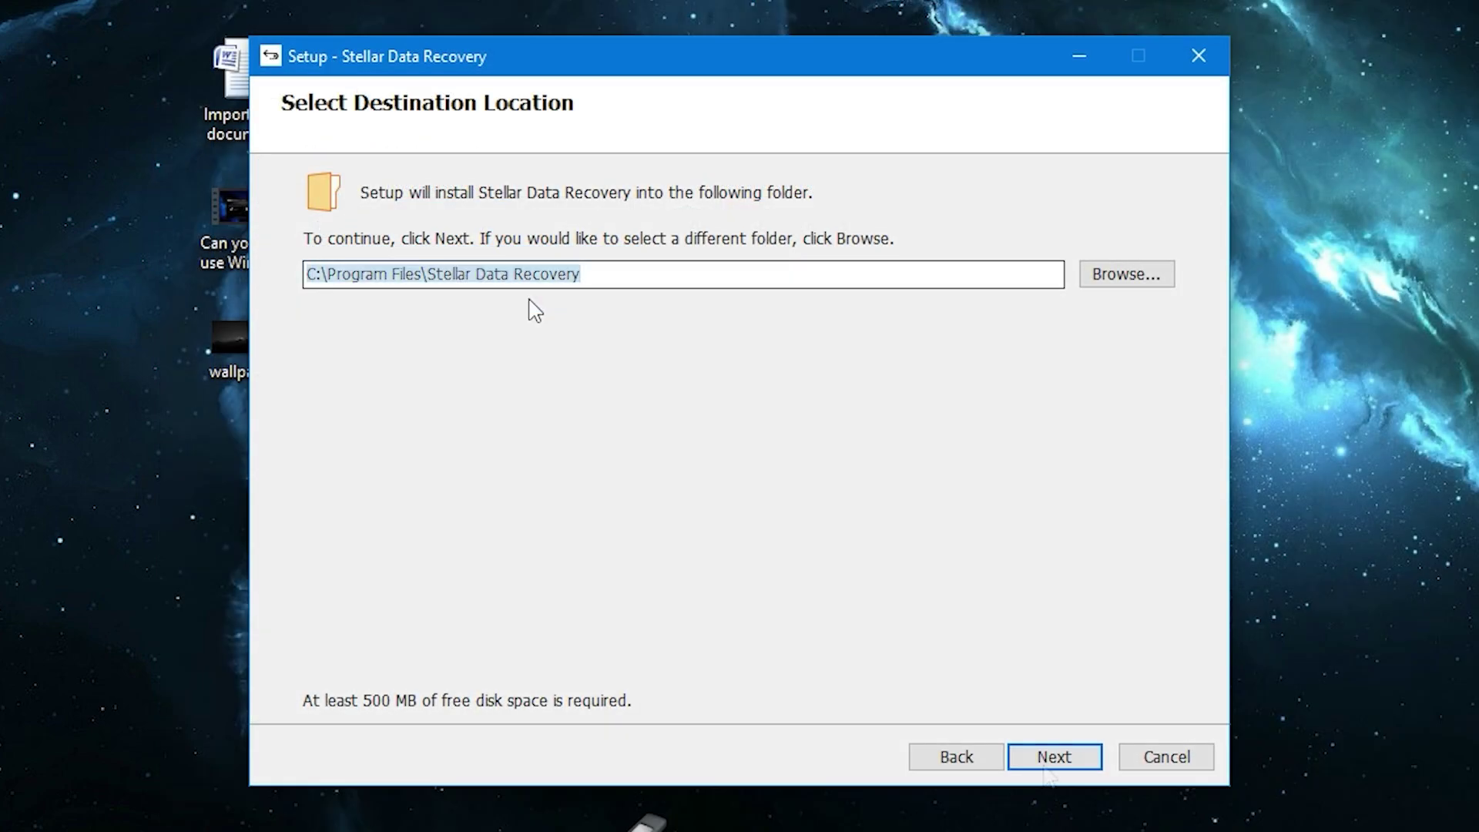
{"action": "key", "text": "Return"}
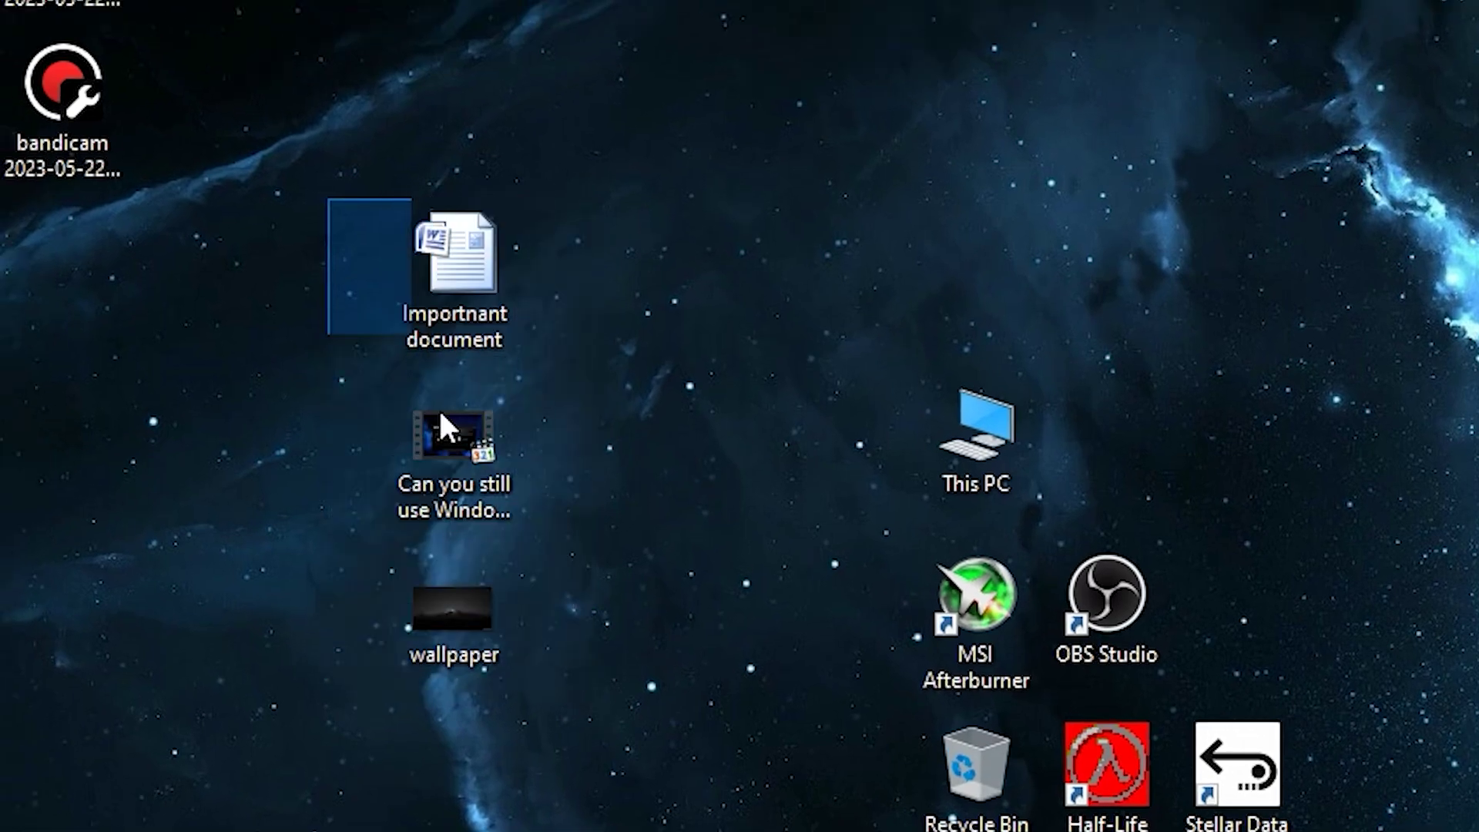
{"action": "left_click_drag", "start_coordinate": [577, 682], "coordinate": [628, 734]}
{"action": "left_click", "coordinate": [627, 727]}
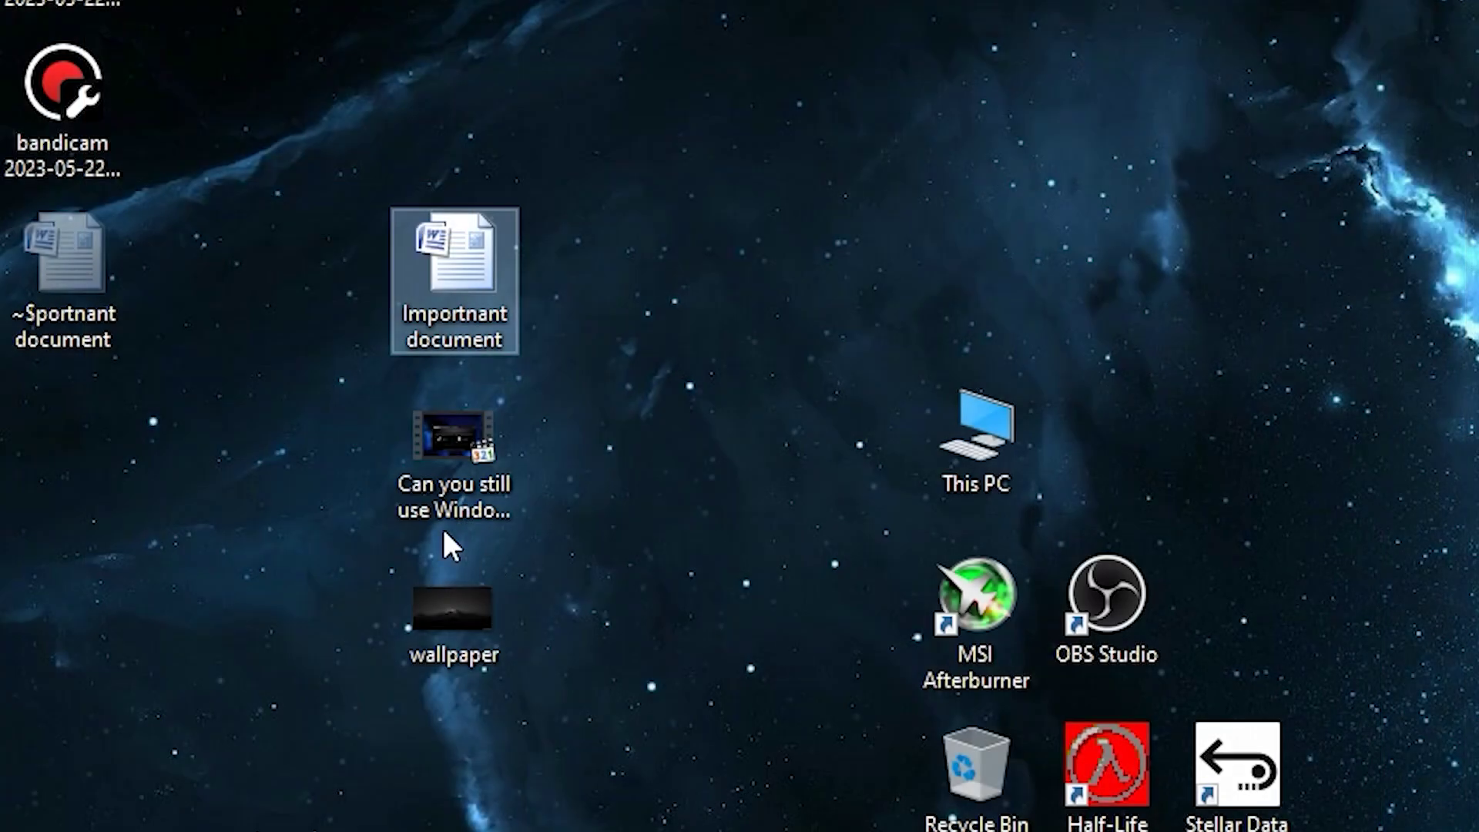
Preview the Windows 7 video and the wallpaper image to confirm they open.
{"action": "double_click", "coordinate": [459, 445]}
{"action": "left_click", "coordinate": [293, 719]}
{"action": "left_click", "coordinate": [486, 721]}
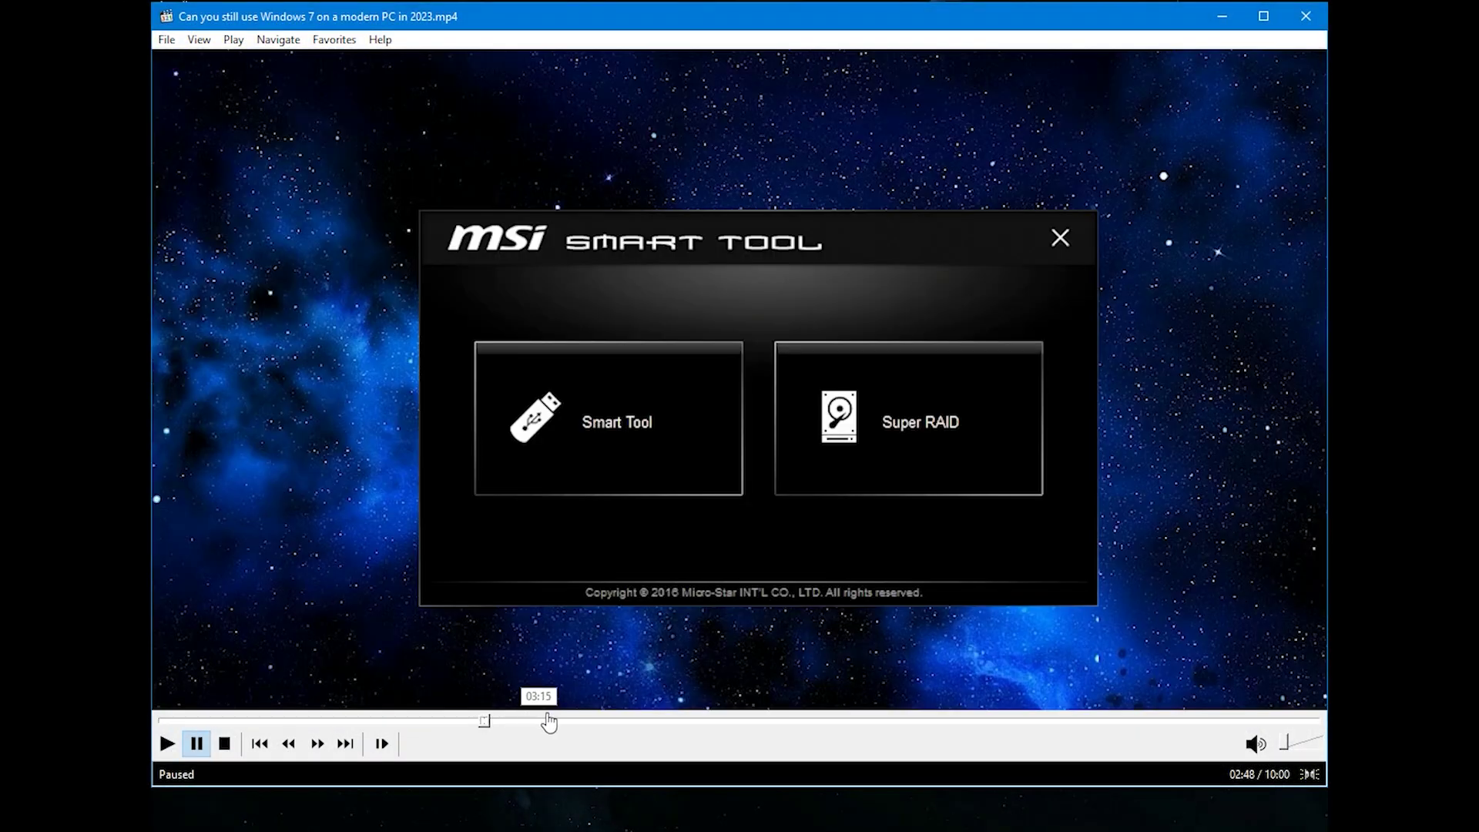
{"action": "key", "text": "alt+F4"}
{"action": "double_click", "coordinate": [410, 632]}
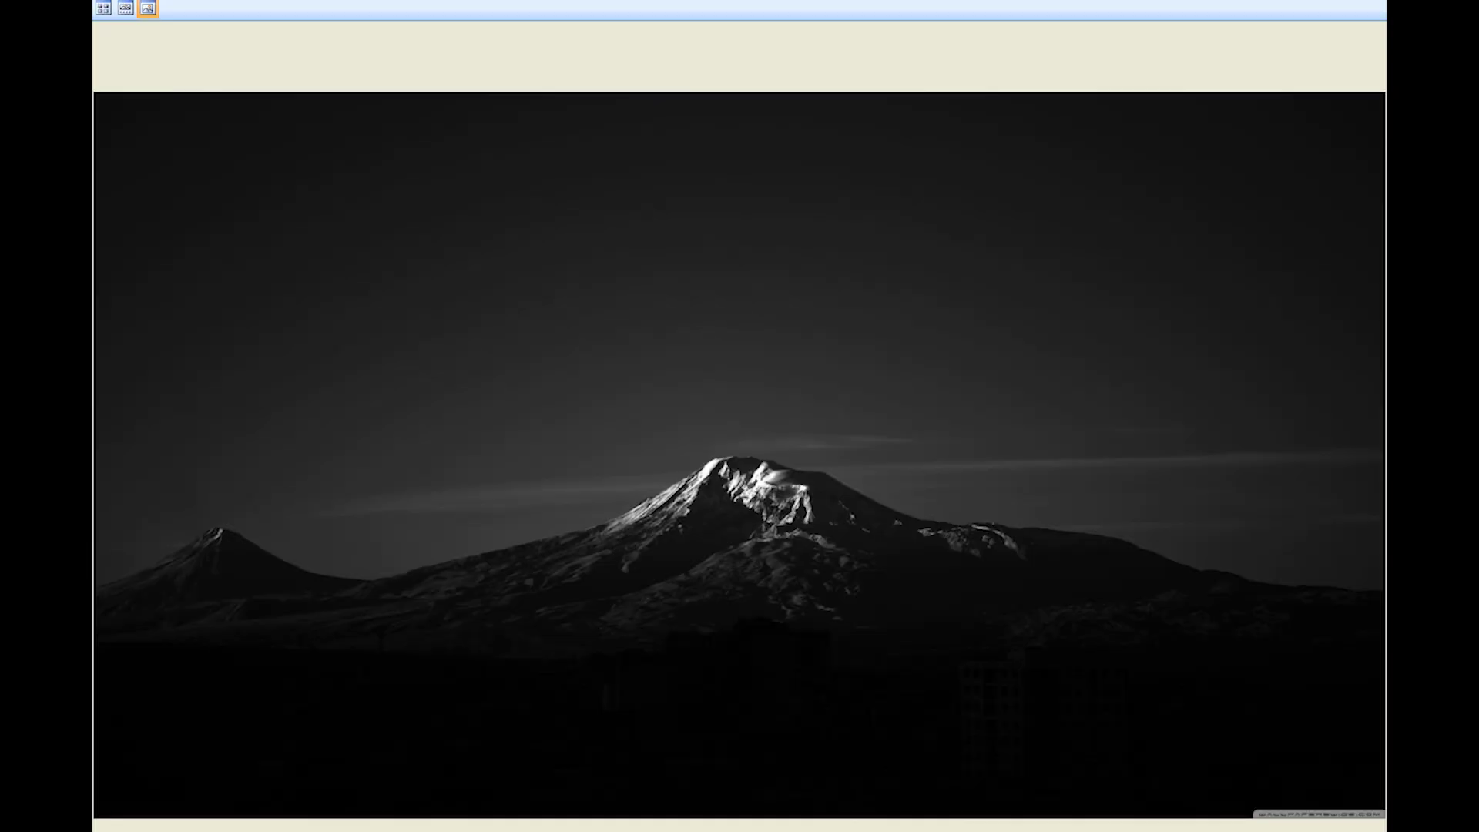
{"action": "key", "text": "alt+F4"}
Paste the three files onto Local Disk (F:) and permanently delete them.
{"action": "double_click", "coordinate": [741, 413]}
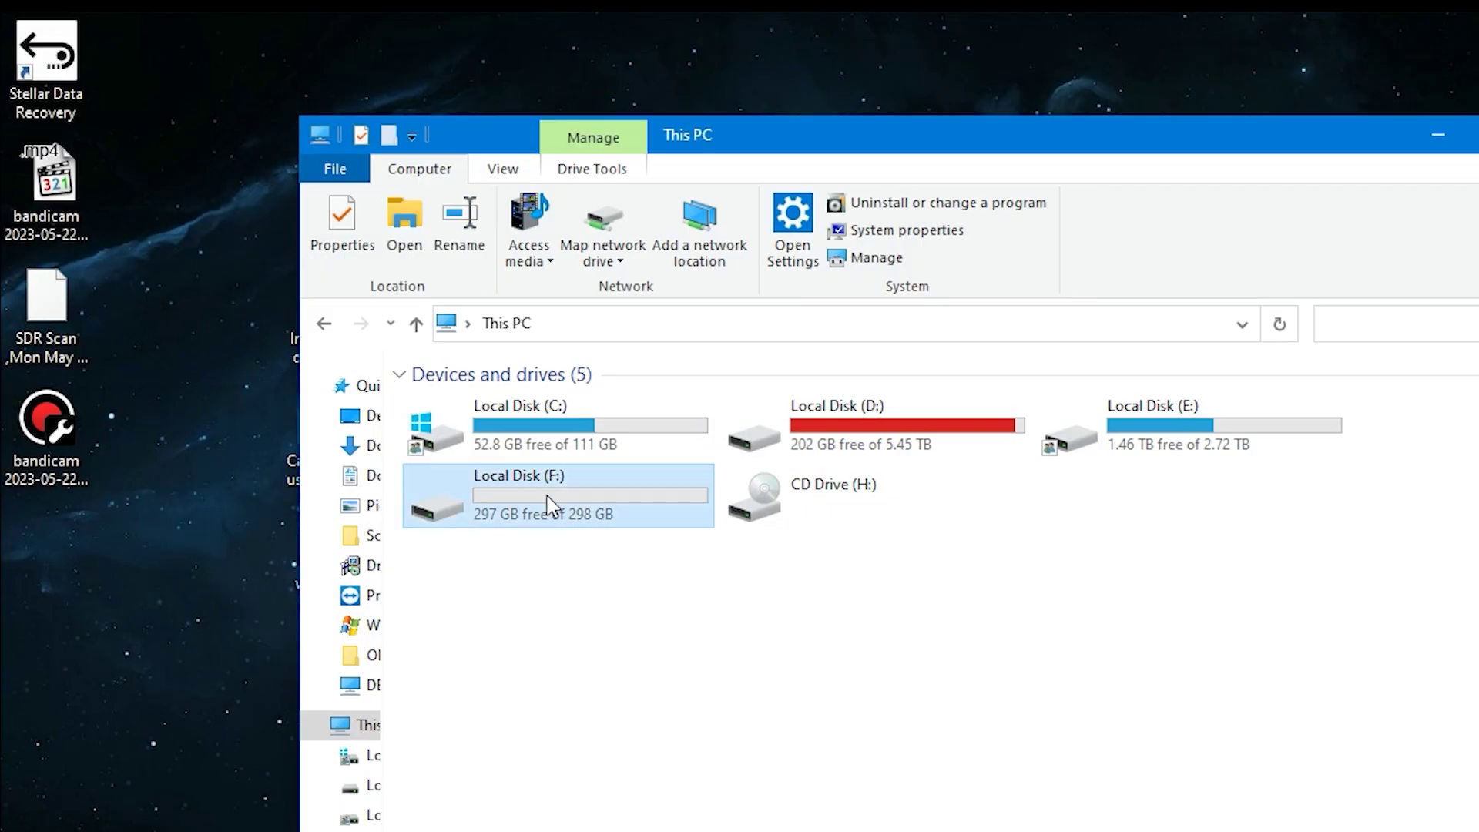
{"action": "double_click", "coordinate": [496, 594]}
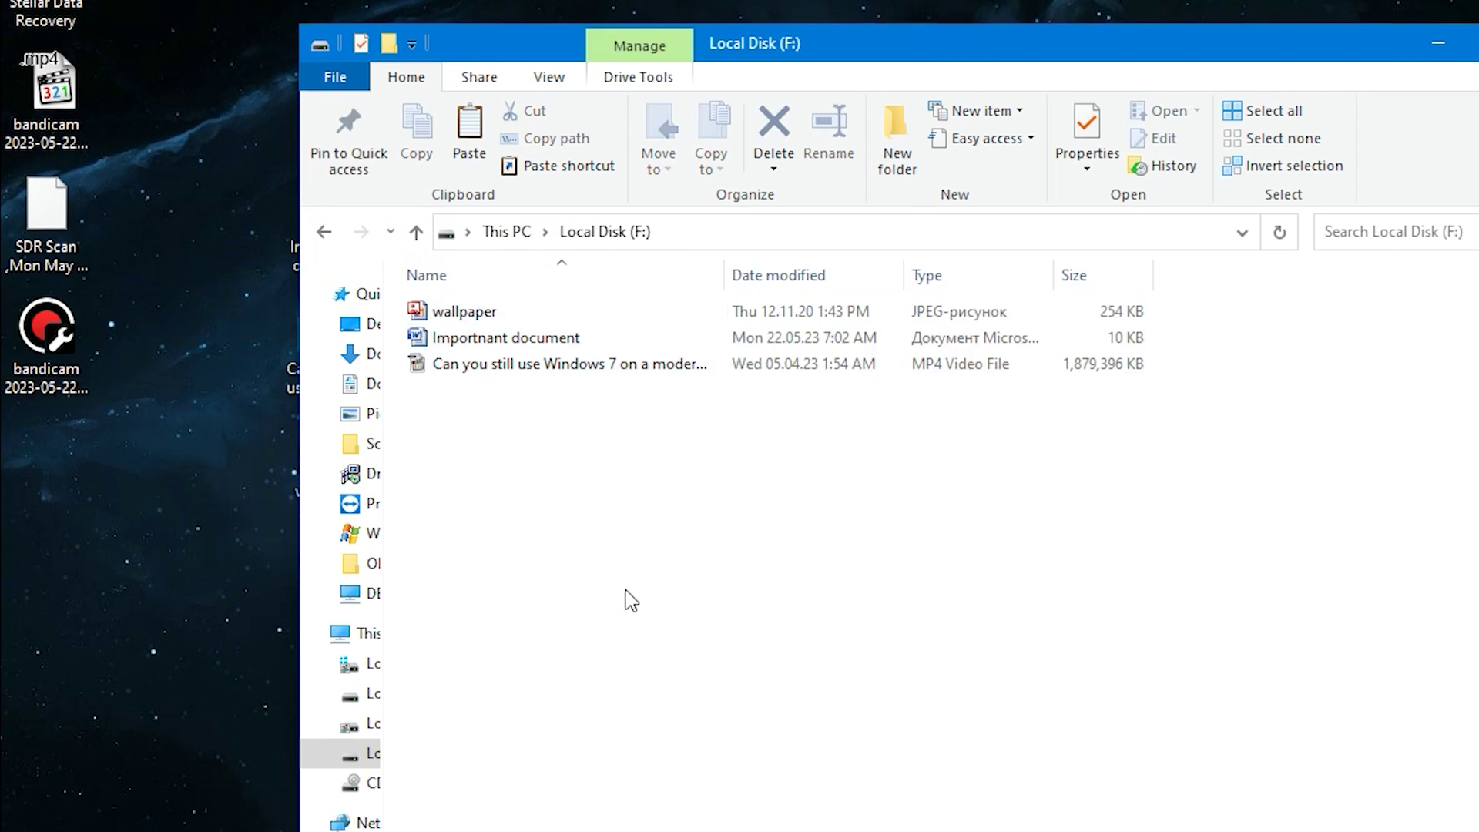
{"action": "key", "text": "ctrl+a"}
{"action": "right_click", "coordinate": [487, 290]}
{"action": "left_click", "coordinate": [555, 756]}
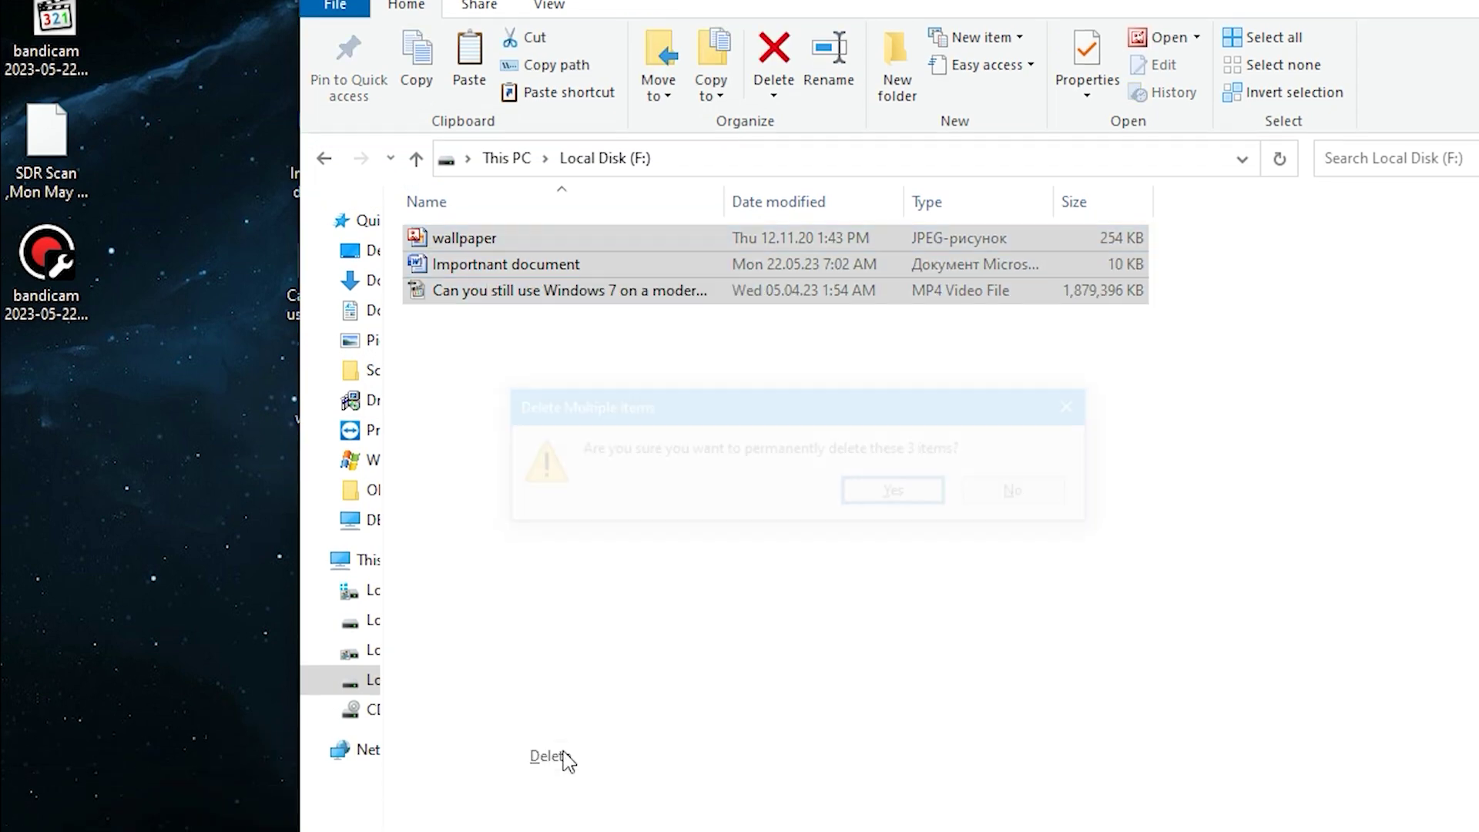
{"action": "left_click", "coordinate": [914, 509]}
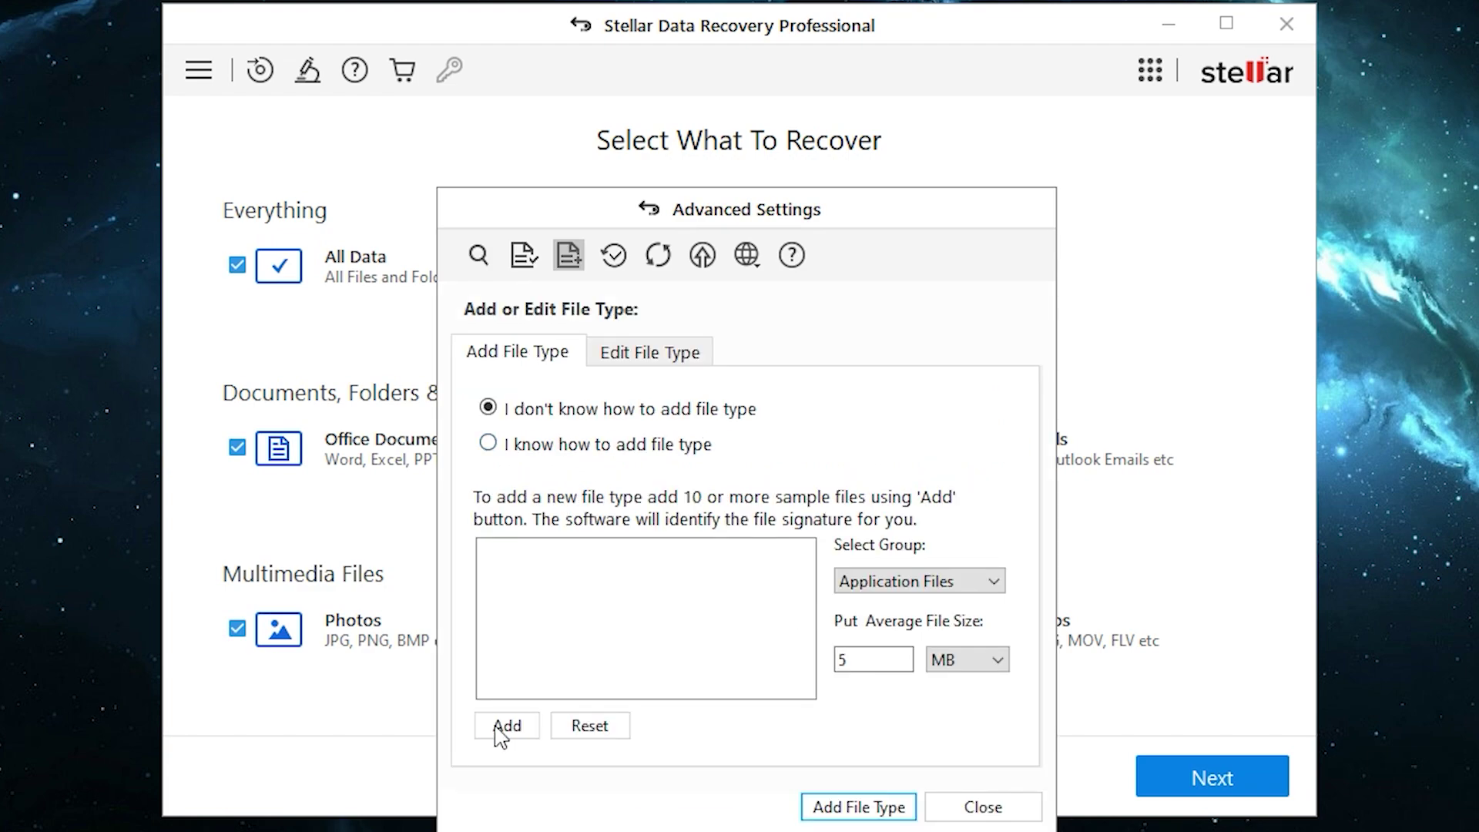
Add UVCDeviceControl.log as a sample file type, continue, and select Local Disk (F:) for scanning.
{"action": "left_click", "coordinate": [499, 726]}
{"action": "left_click_drag", "start_coordinate": [1255, 429], "coordinate": [1256, 566]}
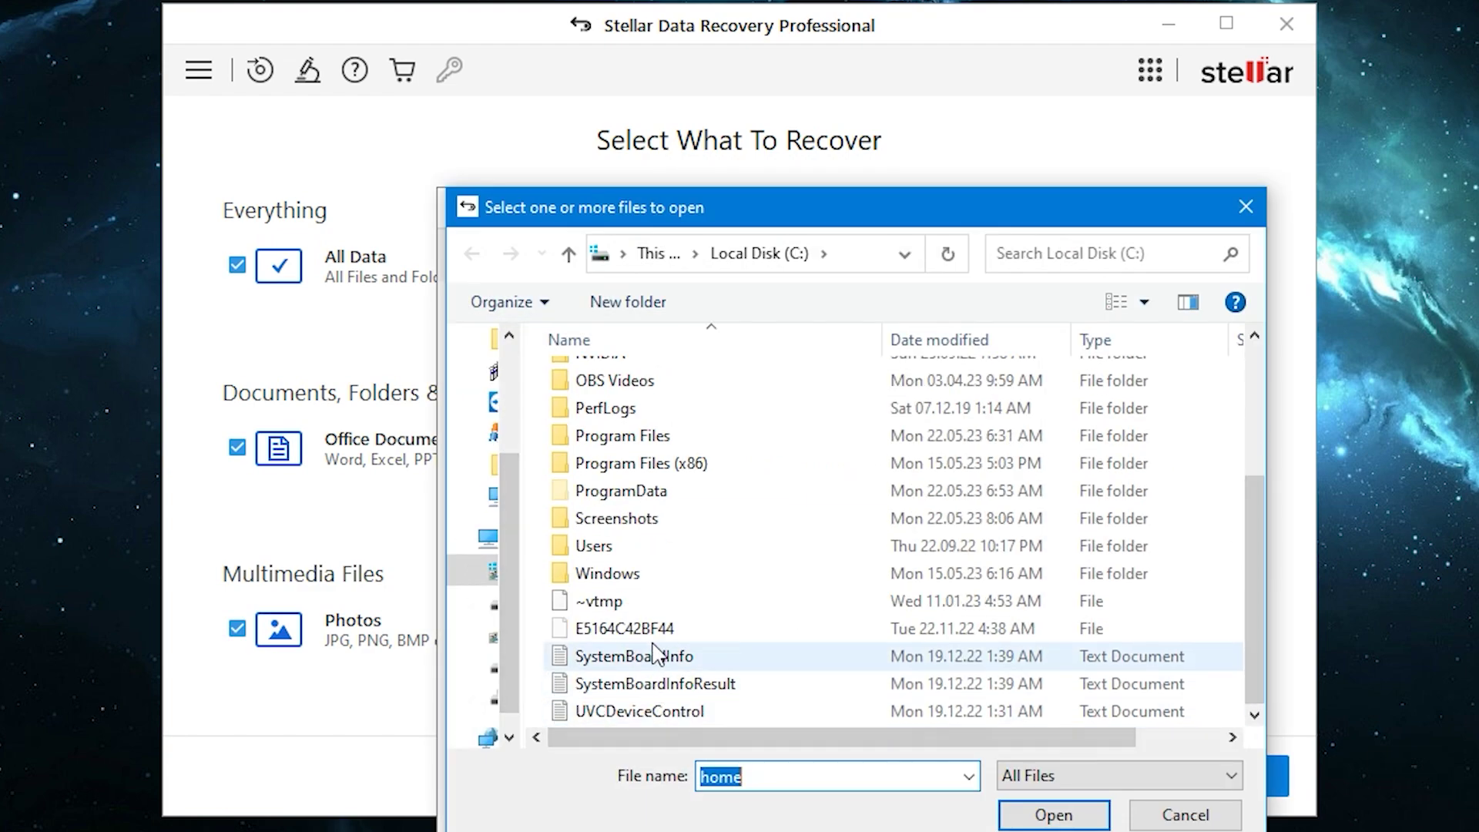
{"action": "left_click", "coordinate": [656, 654]}
{"action": "double_click", "coordinate": [675, 711]}
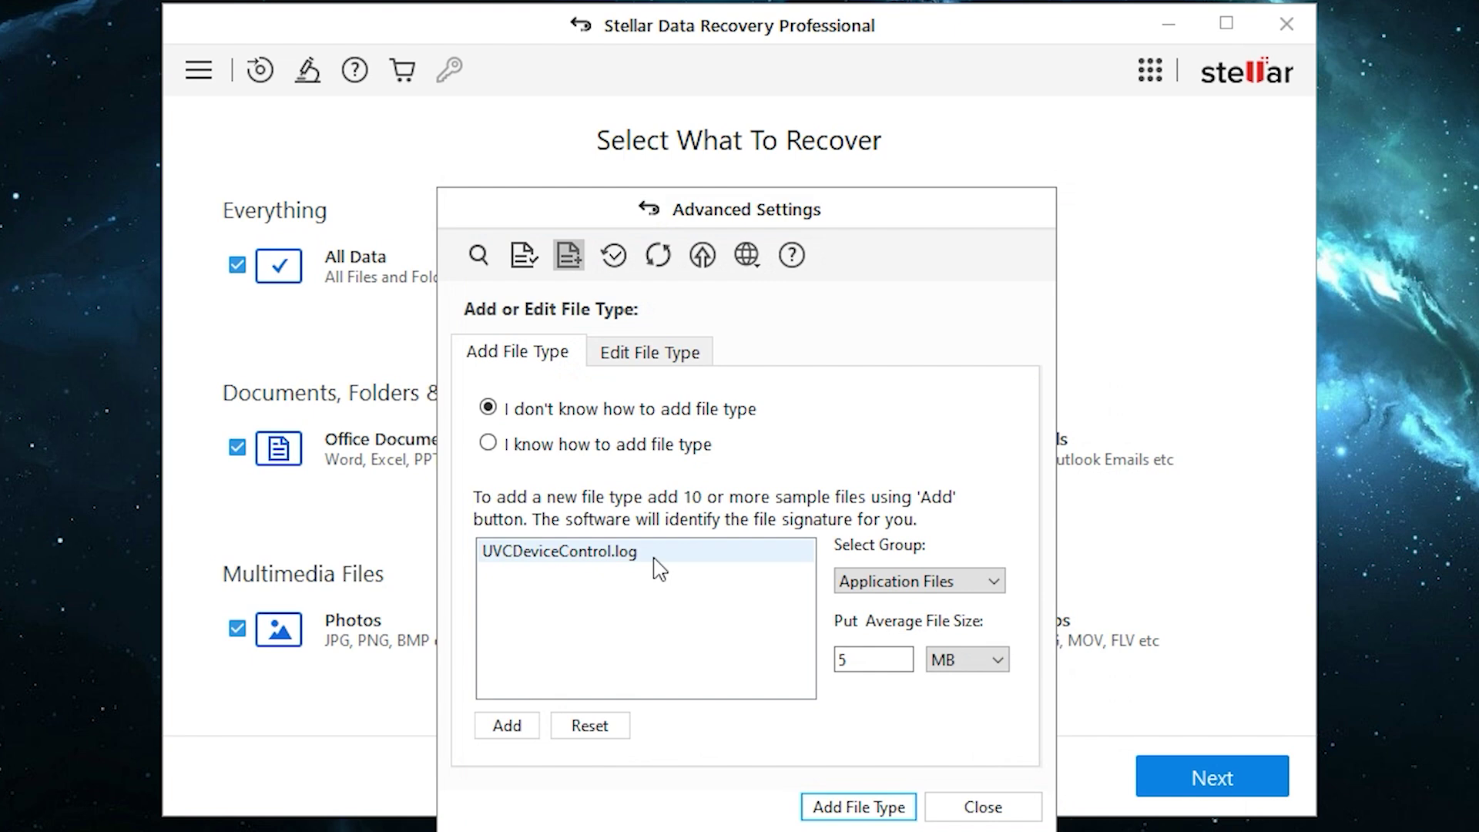
{"action": "left_click", "coordinate": [982, 807]}
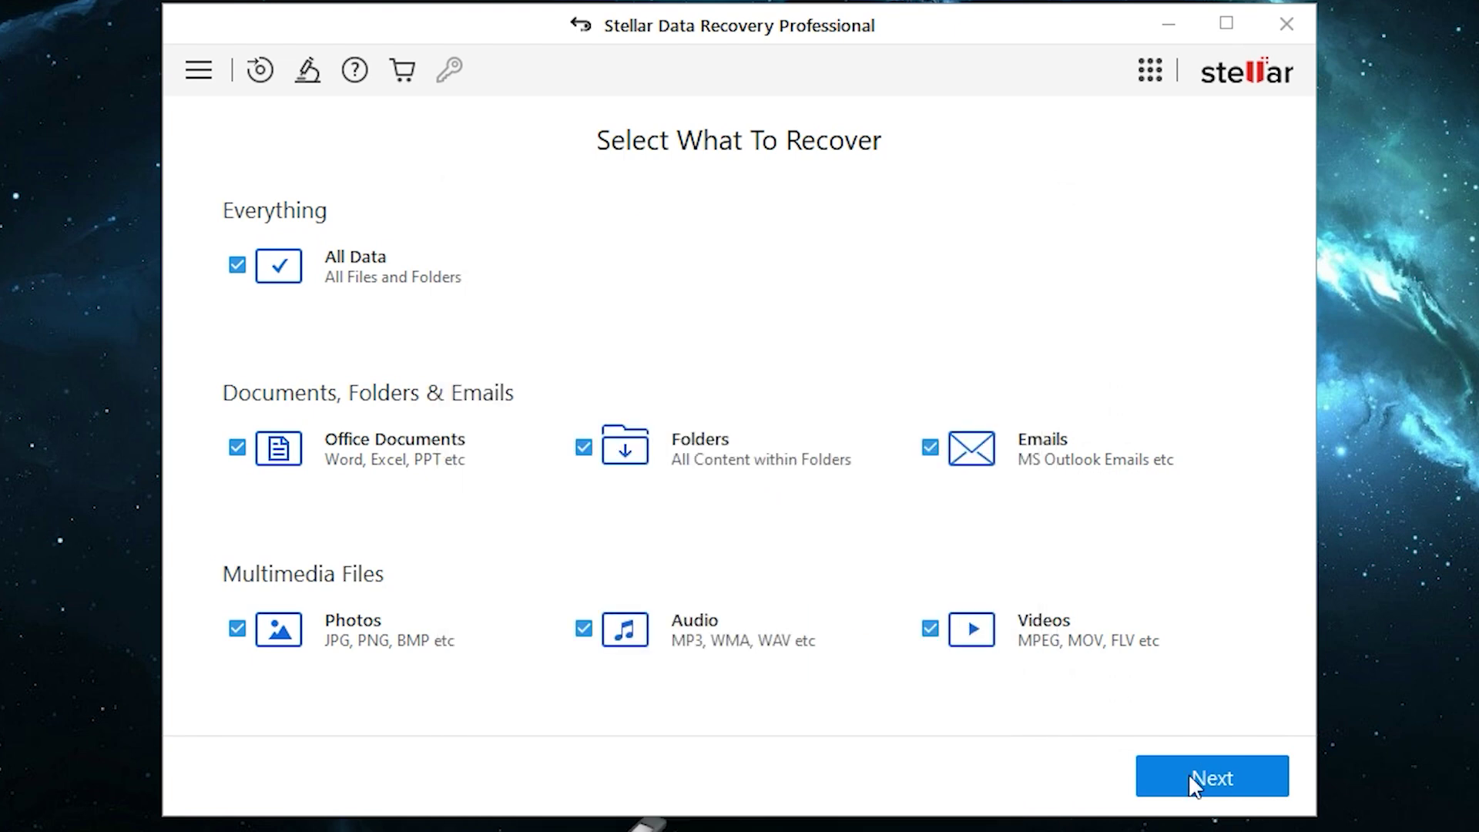
{"action": "left_click", "coordinate": [1190, 774]}
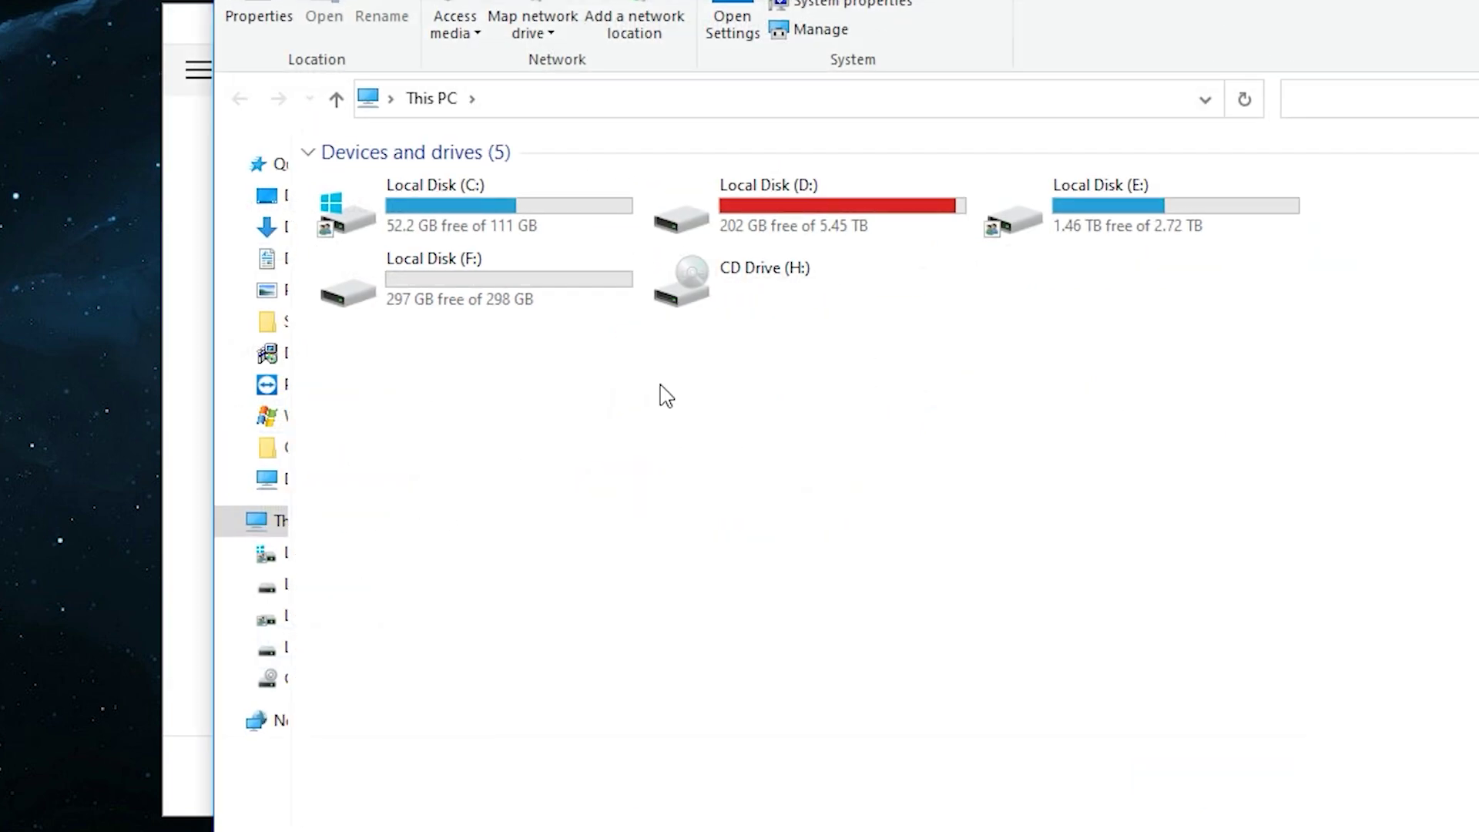
{"action": "left_click", "coordinate": [564, 310]}
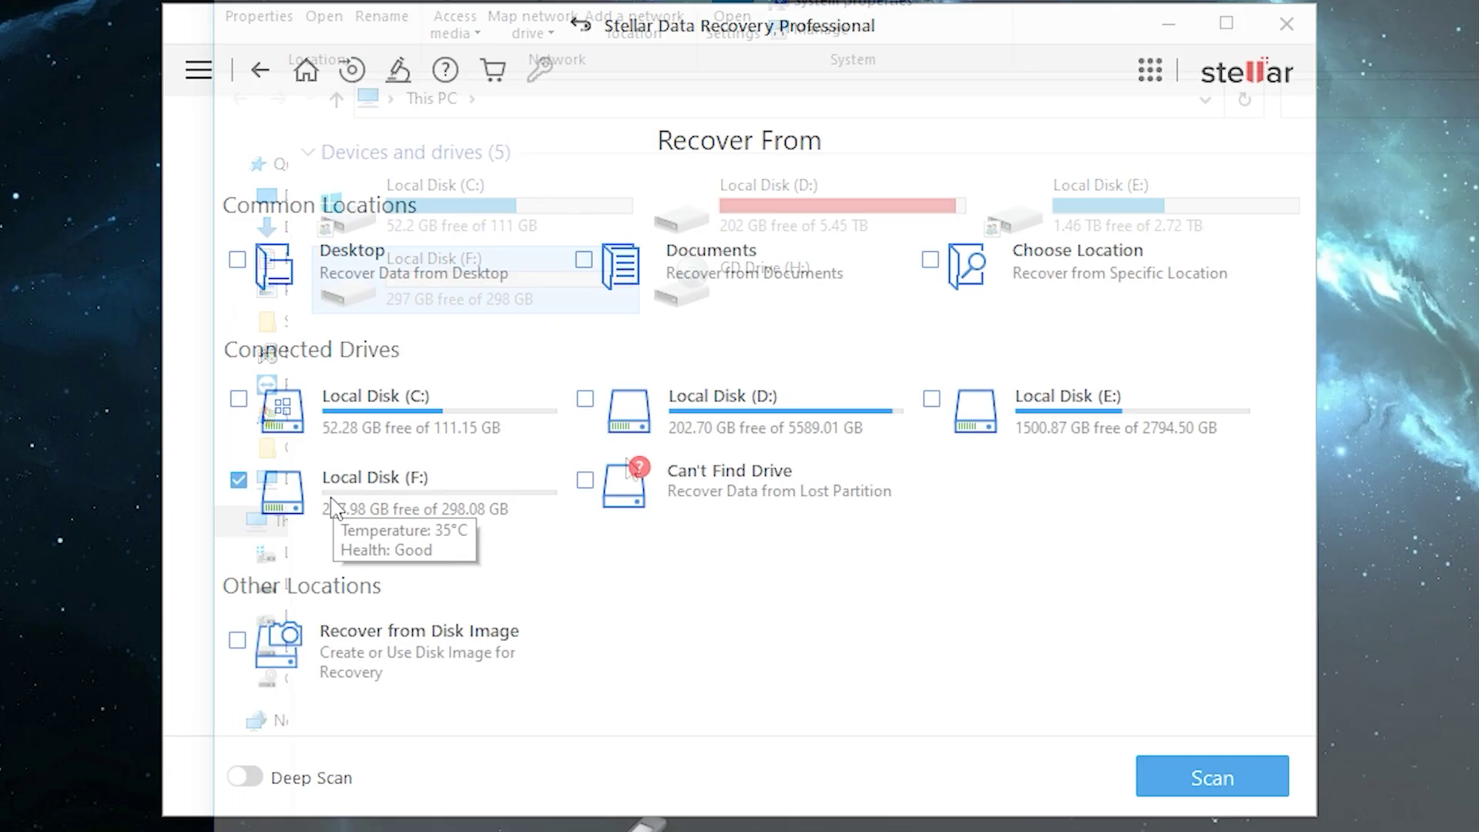
Scan Local Disk (F:), check the deleted wallpaper.jpg and video, and start a deep scan.
{"action": "left_click", "coordinate": [1194, 768]}
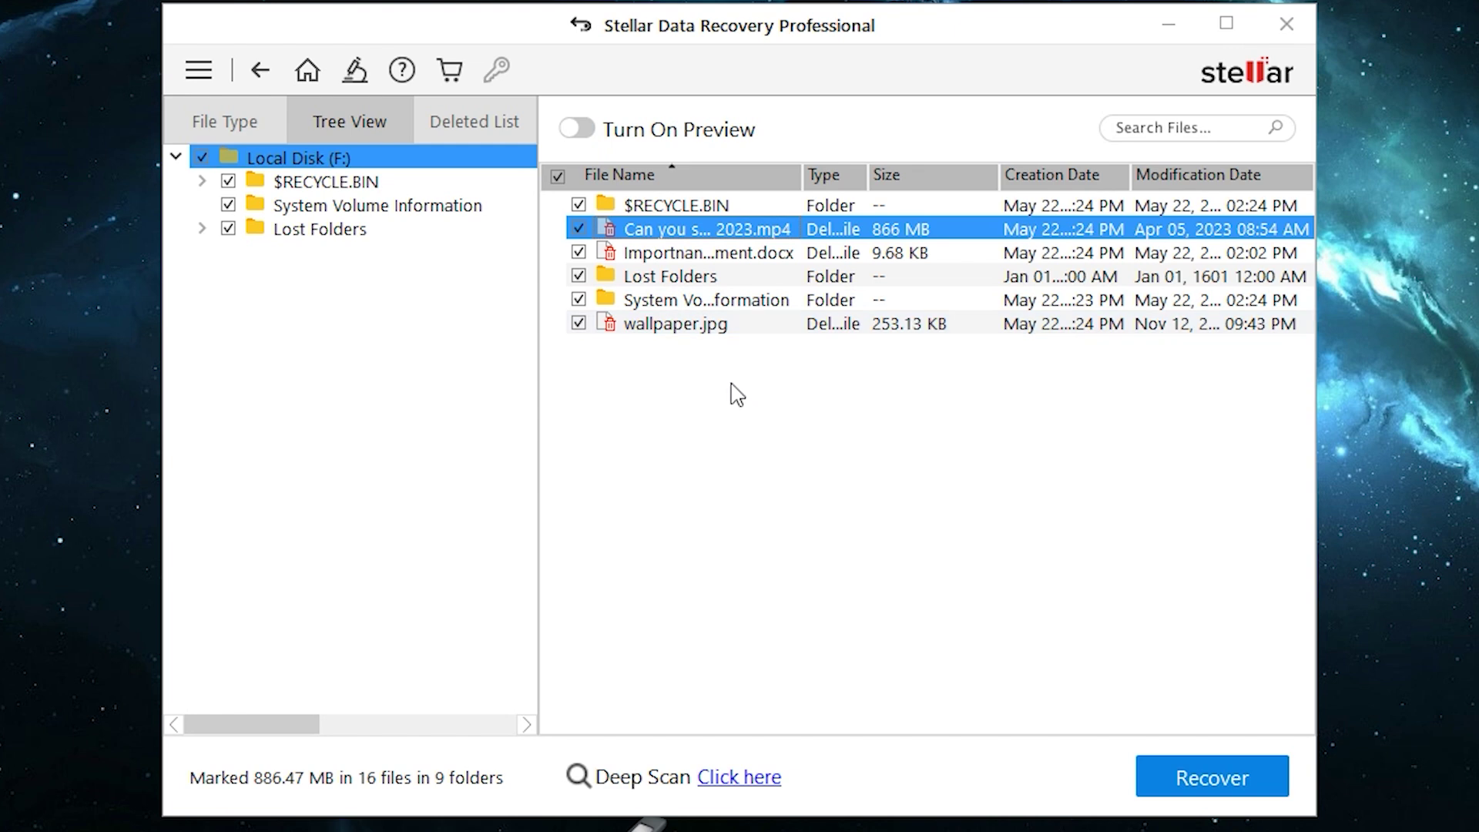
{"action": "left_click", "coordinate": [671, 326]}
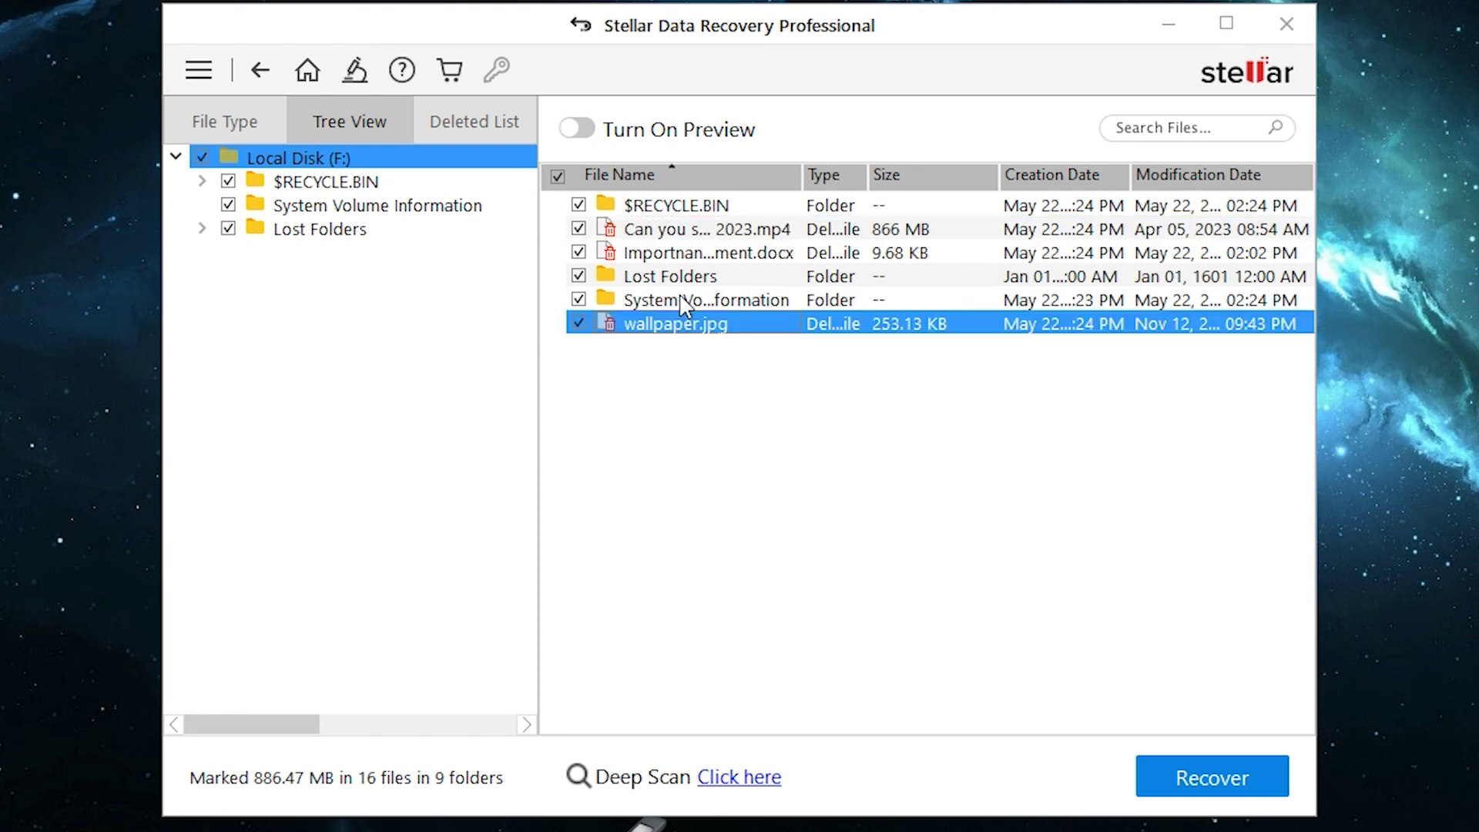
{"action": "left_click", "coordinate": [694, 254]}
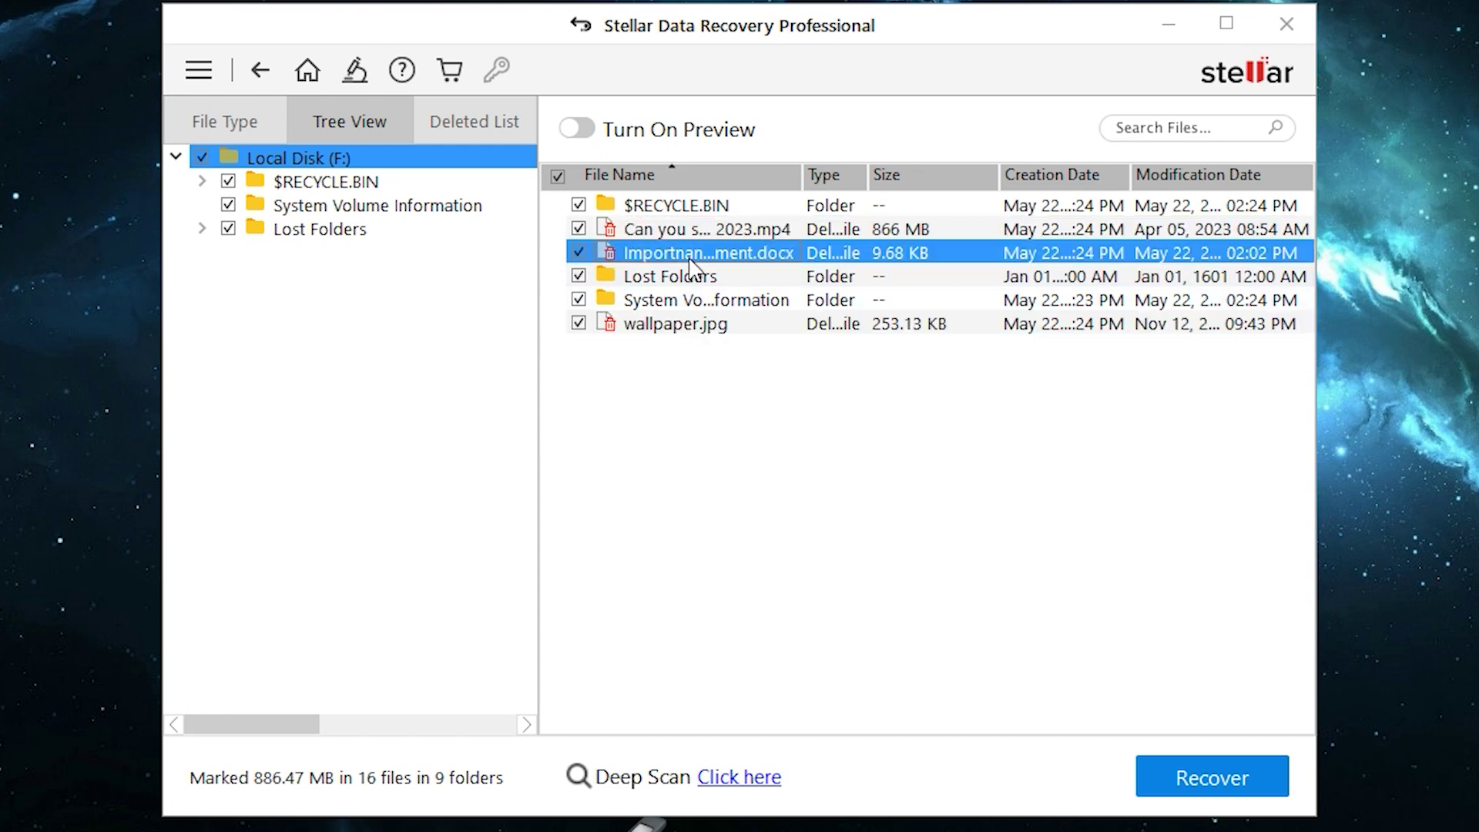
{"action": "left_click", "coordinate": [726, 782]}
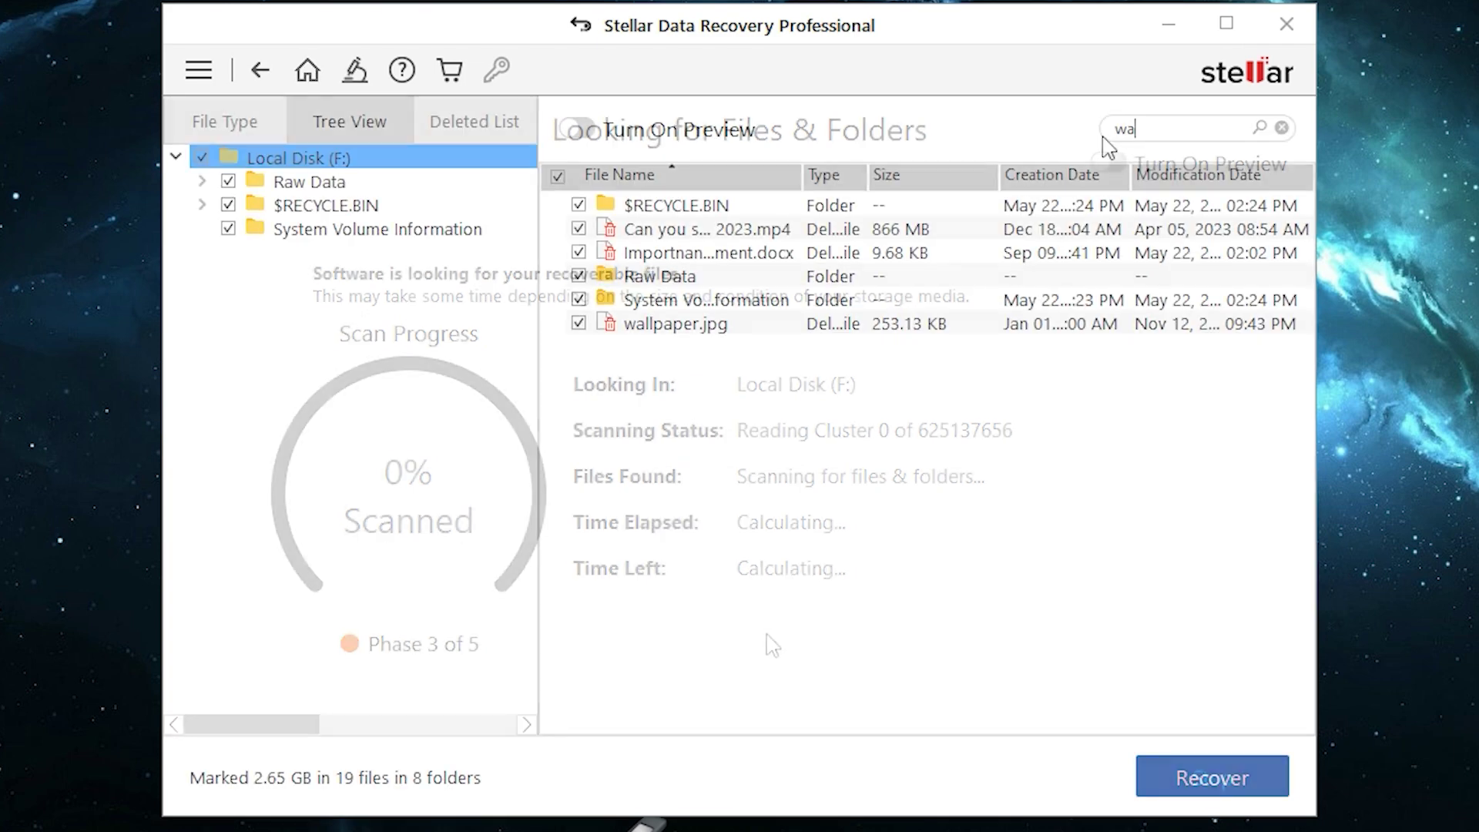
{"action": "type", "text": "llpape"}
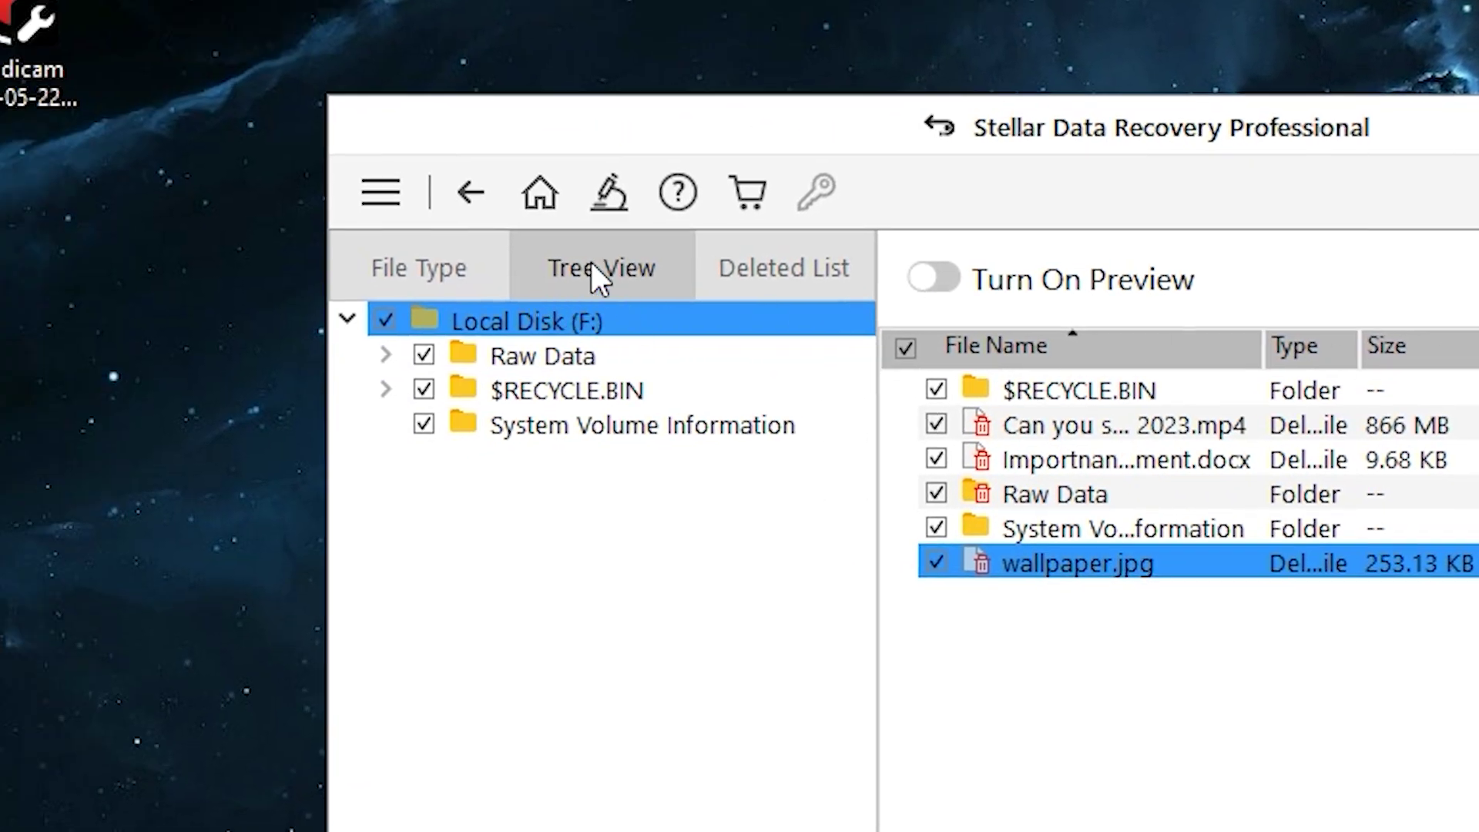
Browse results by file type and in the deleted list, showing the DOCX and MP4 files.
{"action": "left_click", "coordinate": [418, 266]}
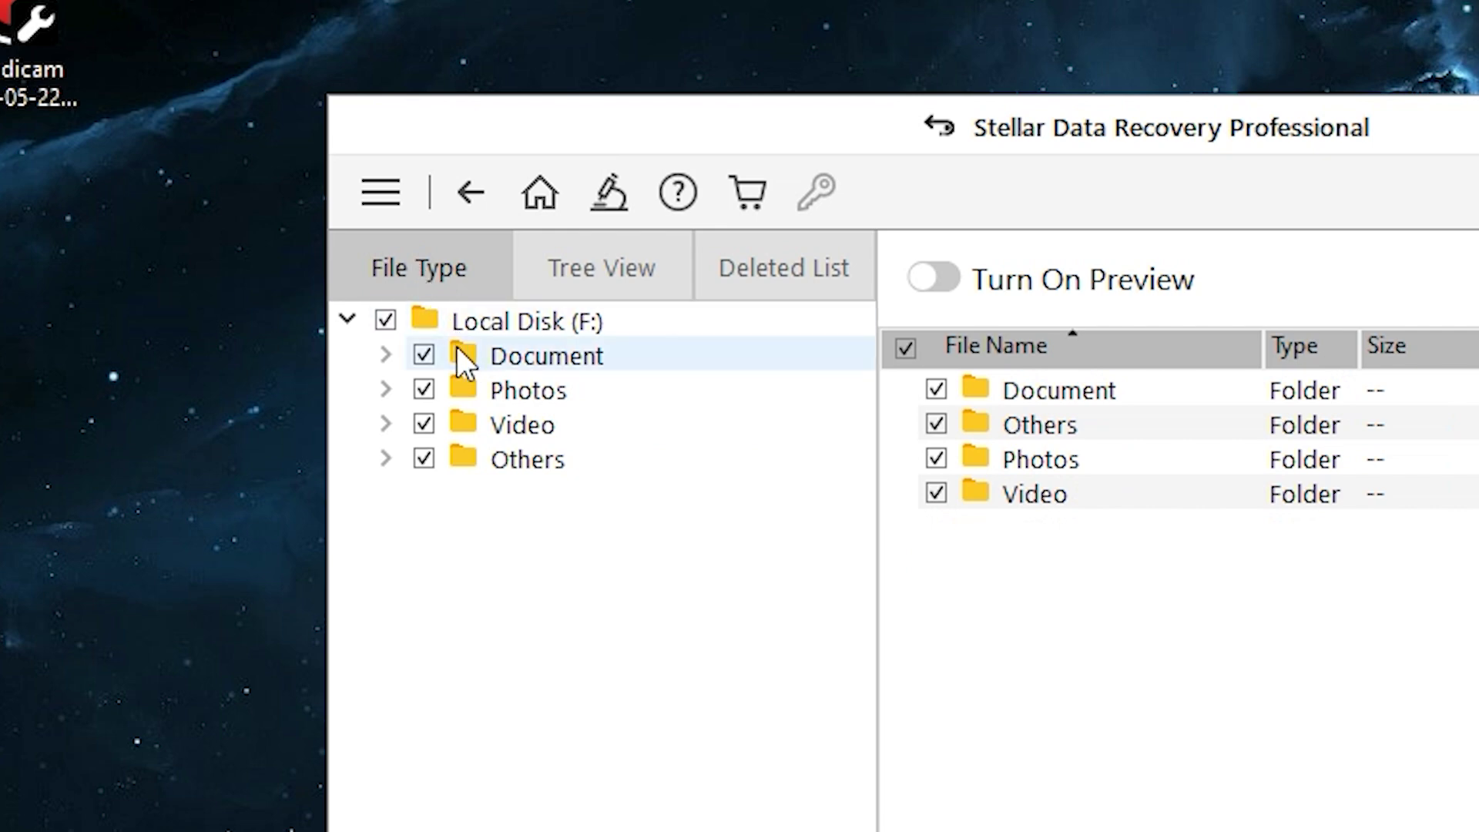
{"action": "left_click", "coordinate": [387, 354]}
{"action": "left_click", "coordinate": [386, 424]}
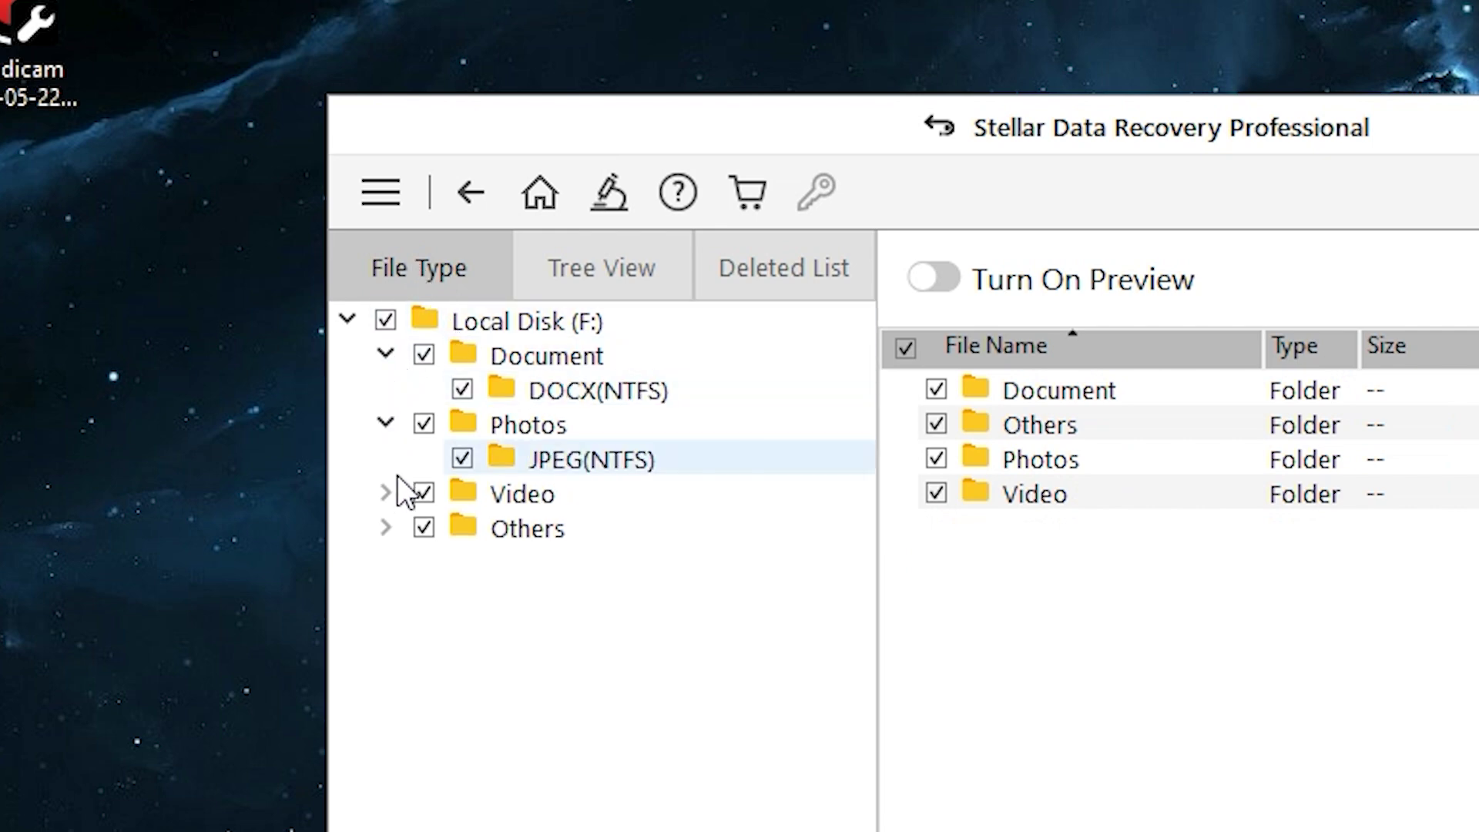
{"action": "left_click", "coordinate": [386, 494]}
{"action": "left_click", "coordinate": [386, 494]}
{"action": "left_click", "coordinate": [386, 563]}
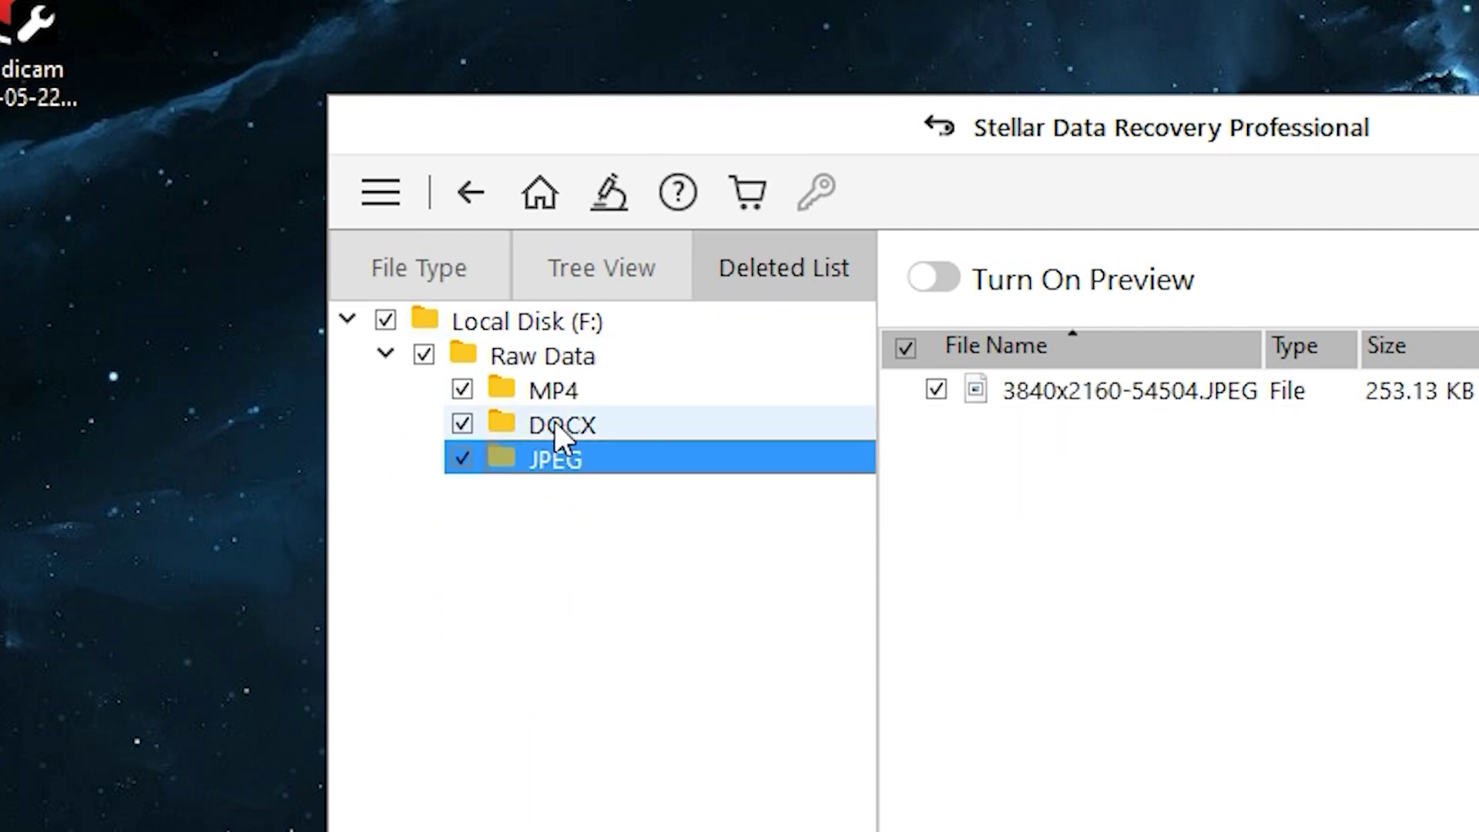
{"action": "left_click", "coordinate": [557, 423]}
{"action": "left_click", "coordinate": [286, 377]}
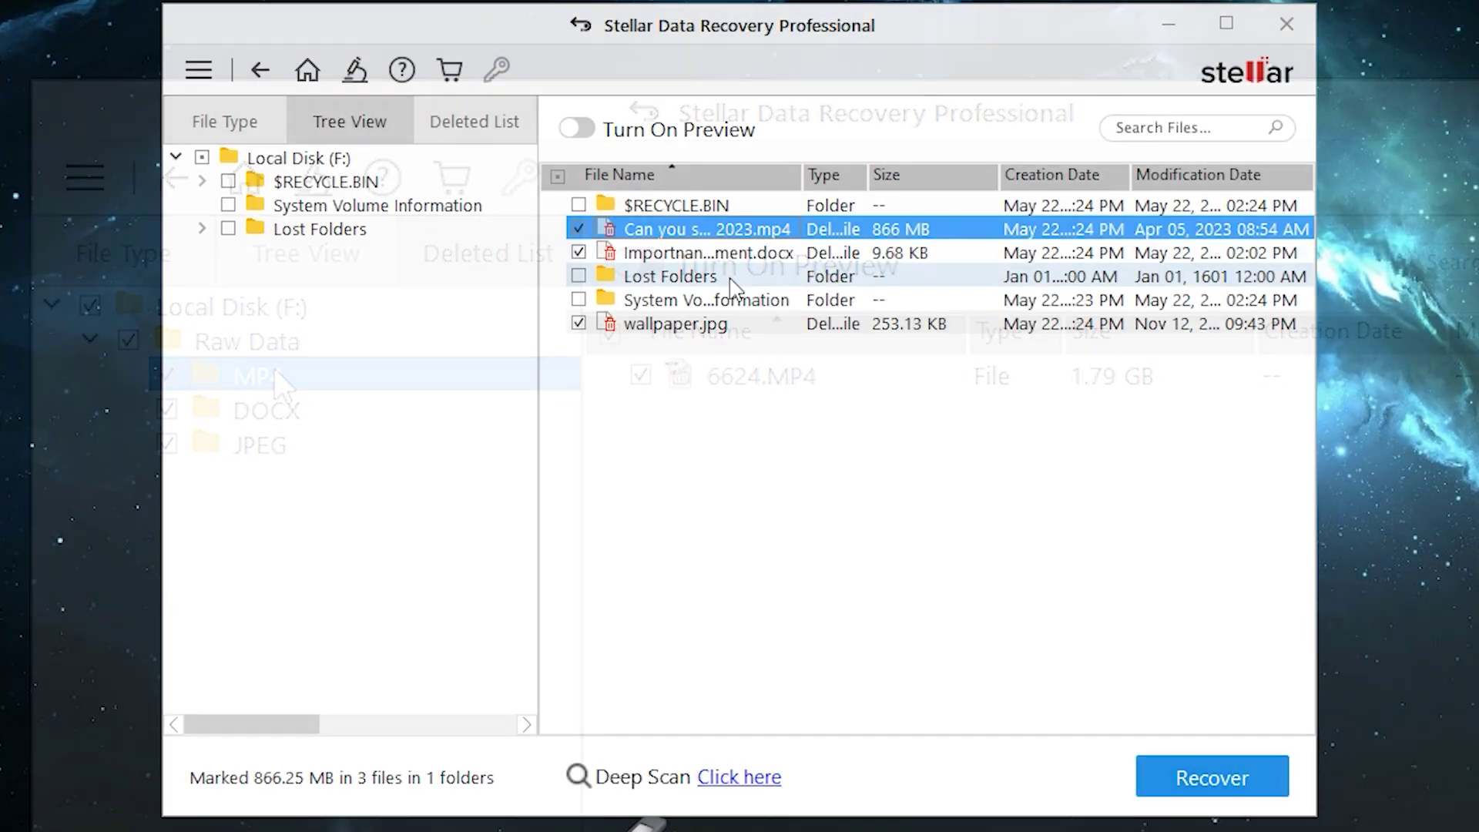
Mark the deleted video and wallpaper.jpg for recovery and begin recovering.
{"action": "left_click", "coordinate": [711, 255]}
{"action": "left_click", "coordinate": [702, 323]}
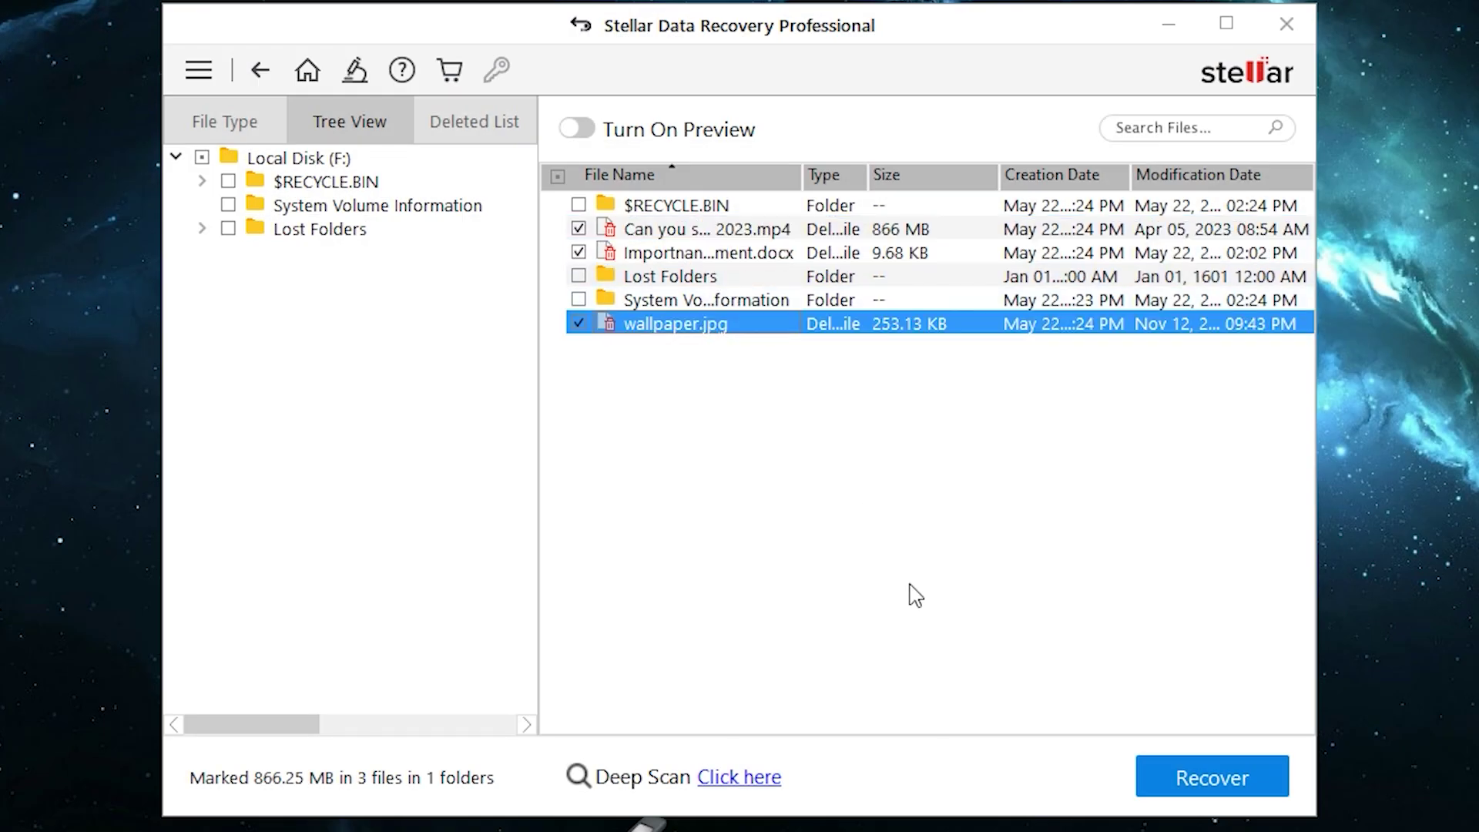
{"action": "left_click", "coordinate": [1235, 789]}
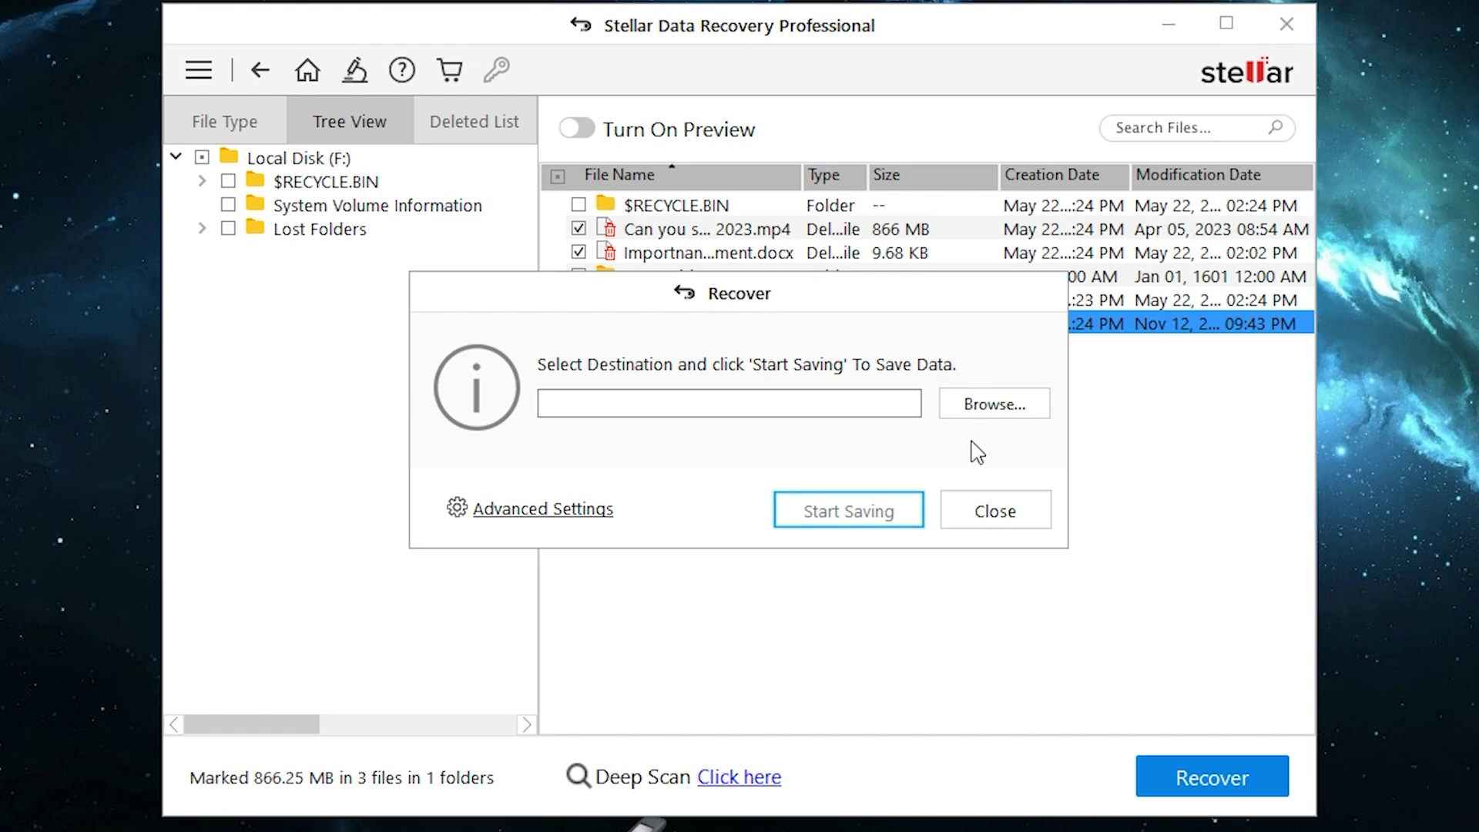
Set Local Disk (C:) as the destination, review the Advanced Settings filters, and start saving.
{"action": "left_click", "coordinate": [984, 415]}
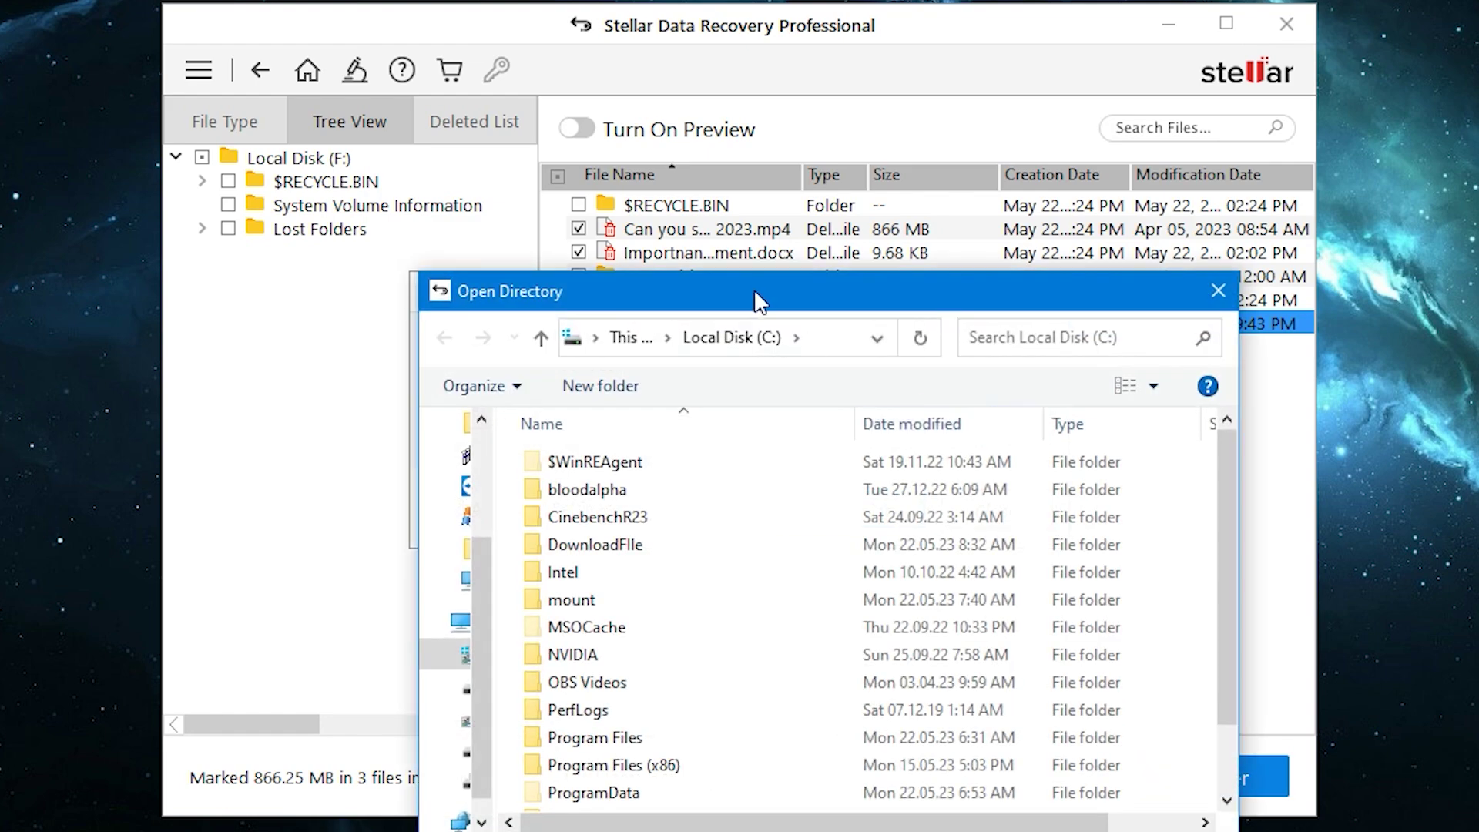
{"action": "left_click", "coordinate": [644, 152]}
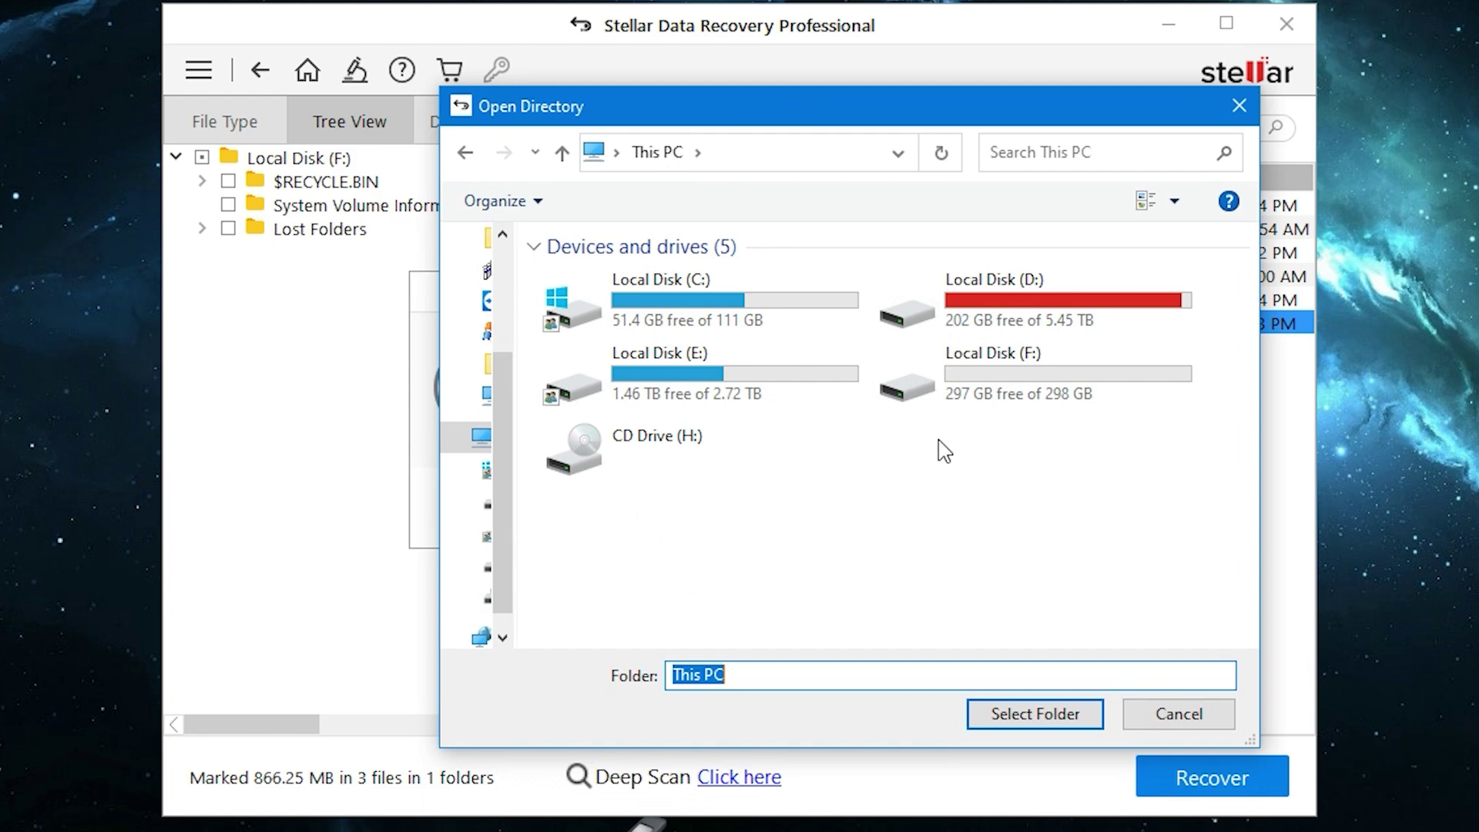
{"action": "double_click", "coordinate": [676, 288]}
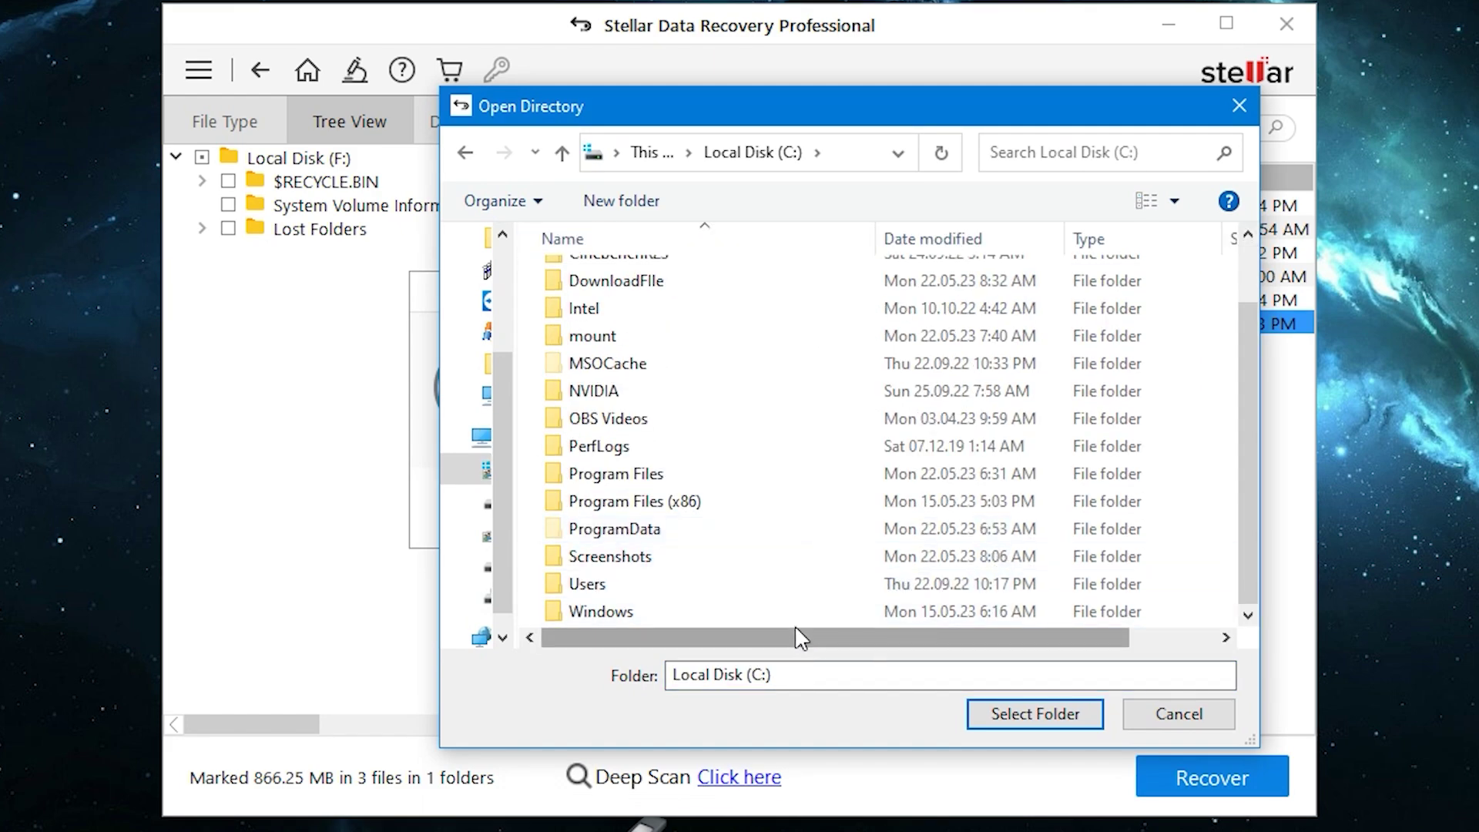
{"action": "left_click", "coordinate": [1040, 715]}
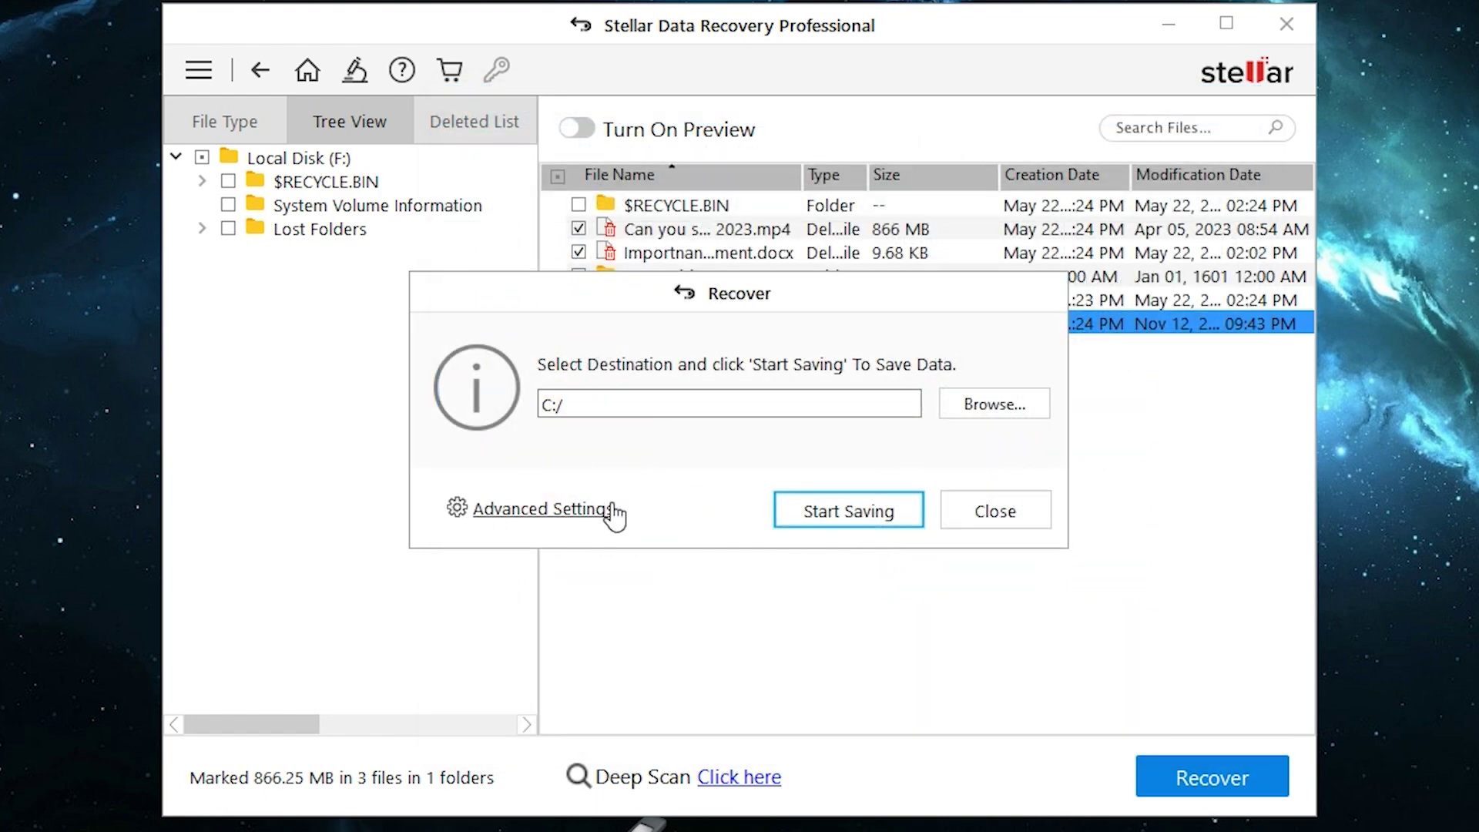
{"action": "left_click", "coordinate": [610, 511]}
{"action": "left_click", "coordinate": [848, 231]}
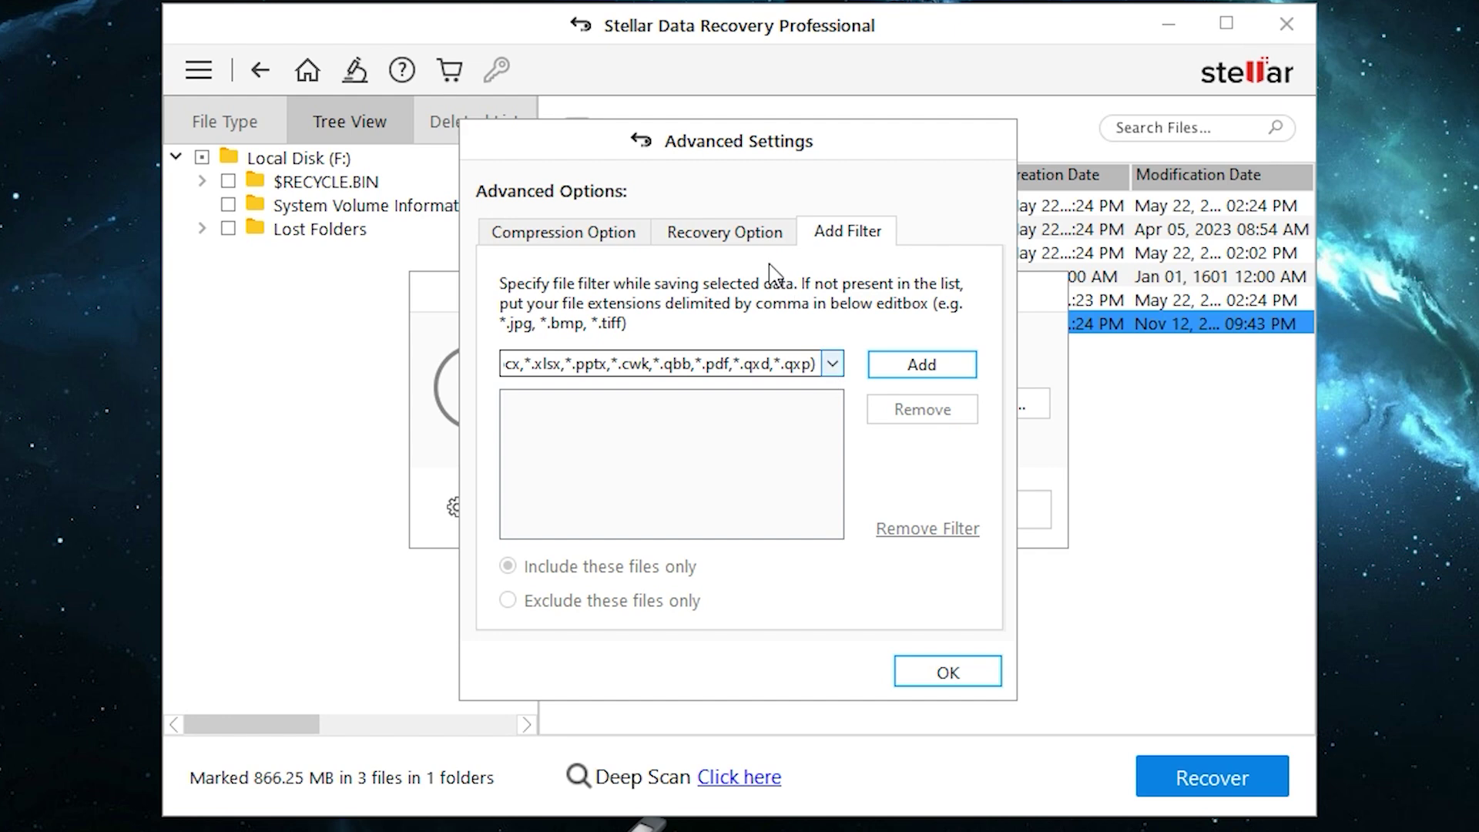
{"action": "key", "text": "Return"}
{"action": "left_click", "coordinate": [848, 520]}
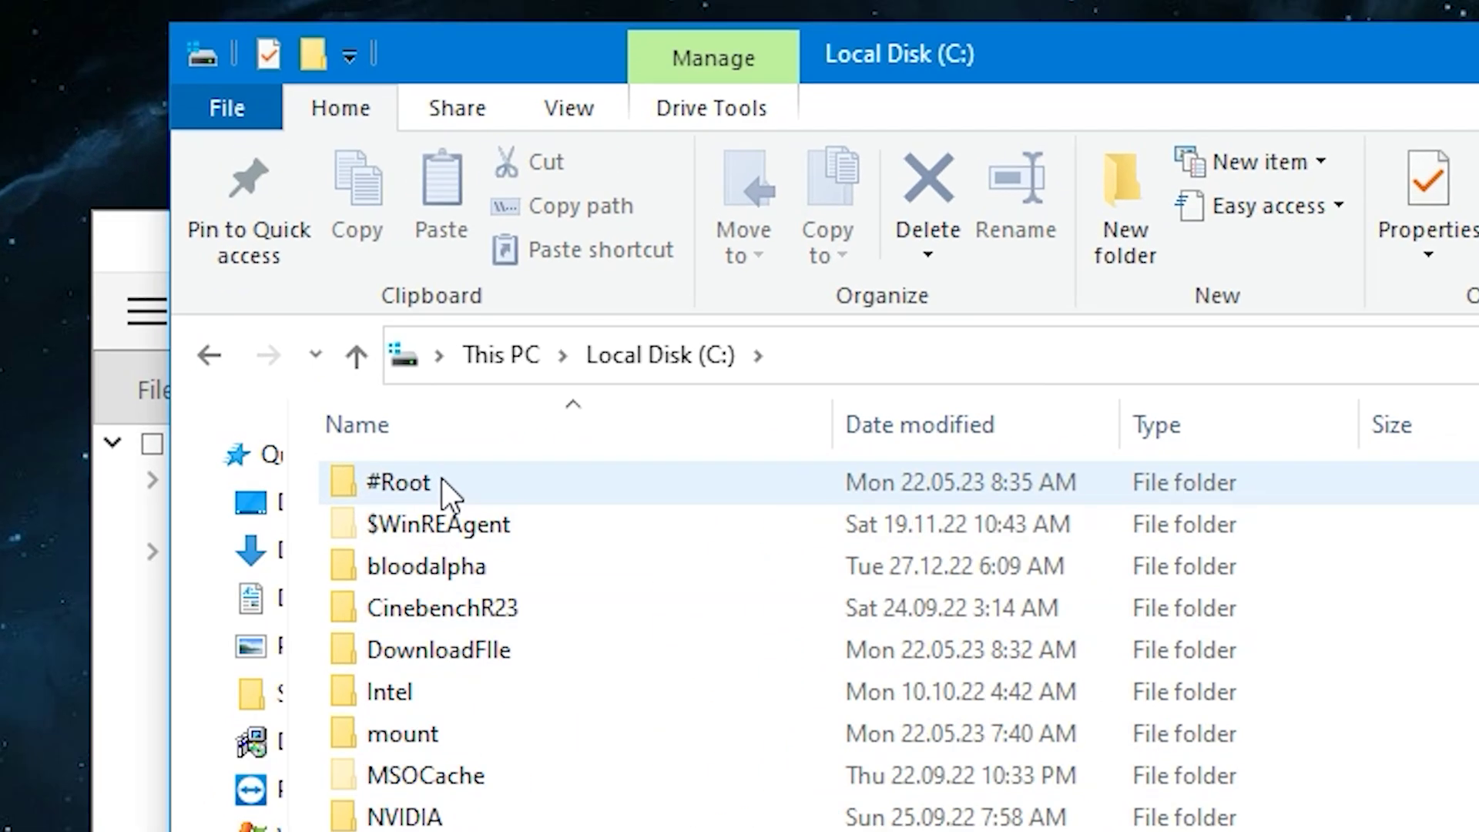
In C:\#Root, select the recovered files and open the video and wallpaper to verify them.
{"action": "double_click", "coordinate": [441, 478]}
{"action": "mouse_move", "coordinate": [512, 665]}
{"action": "left_mouse_down"}
{"action": "mouse_move", "coordinate": [454, 441]}
{"action": "mouse_move", "coordinate": [516, 590]}
{"action": "left_mouse_up"}
{"action": "left_click", "coordinate": [547, 529]}
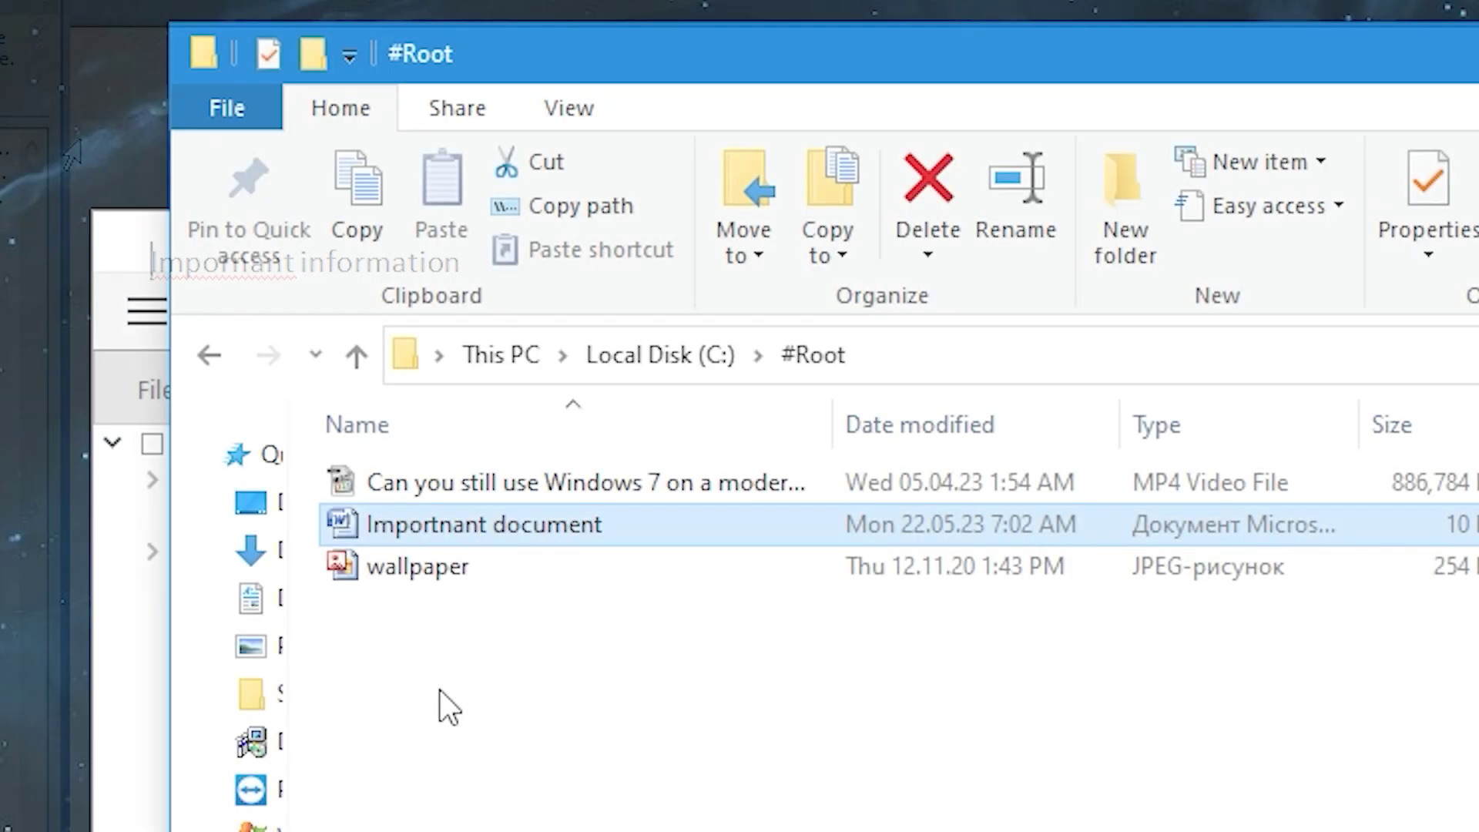
{"action": "double_click", "coordinate": [471, 481]}
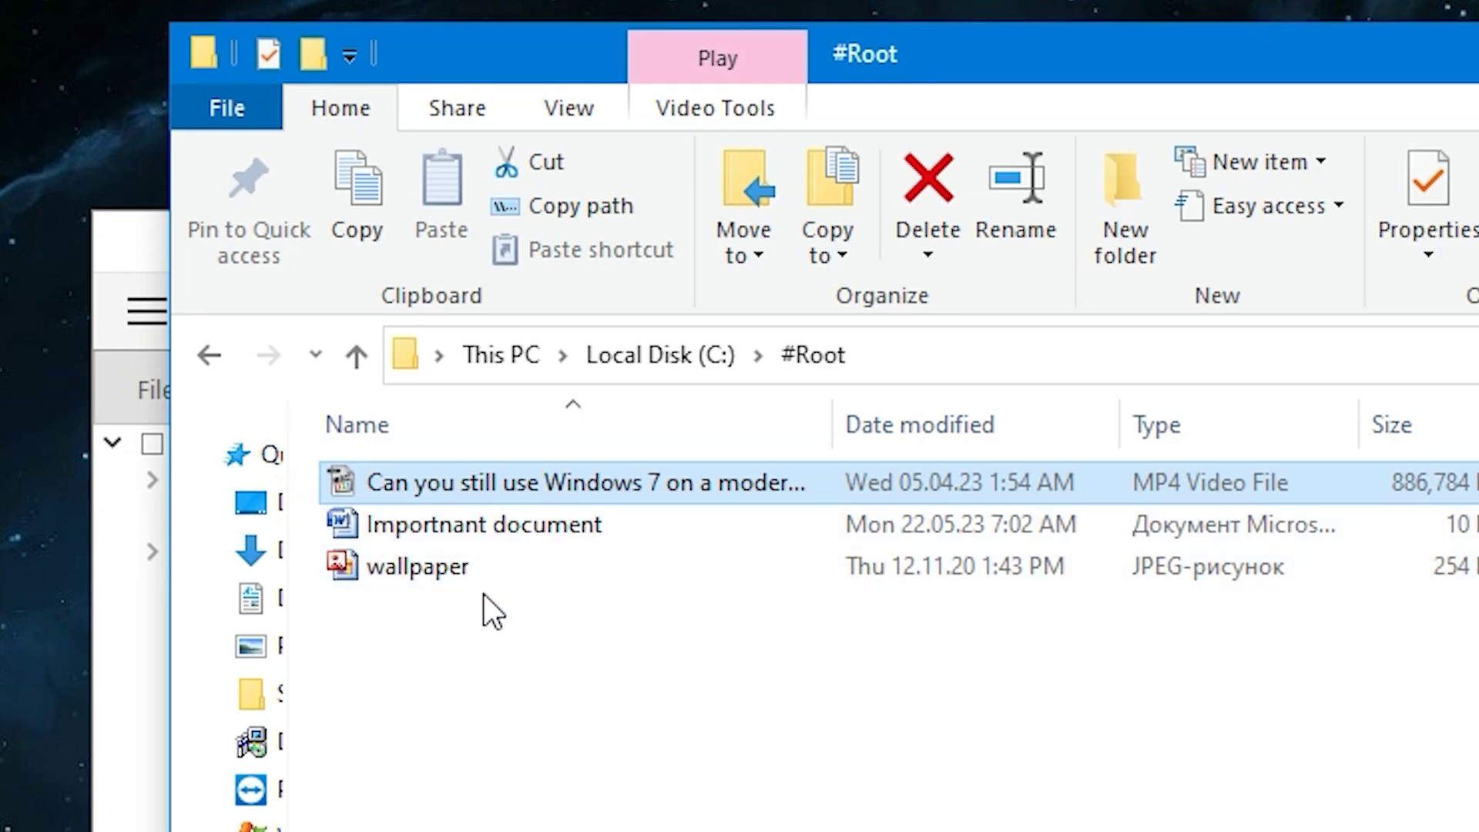
{"action": "double_click", "coordinate": [484, 572]}
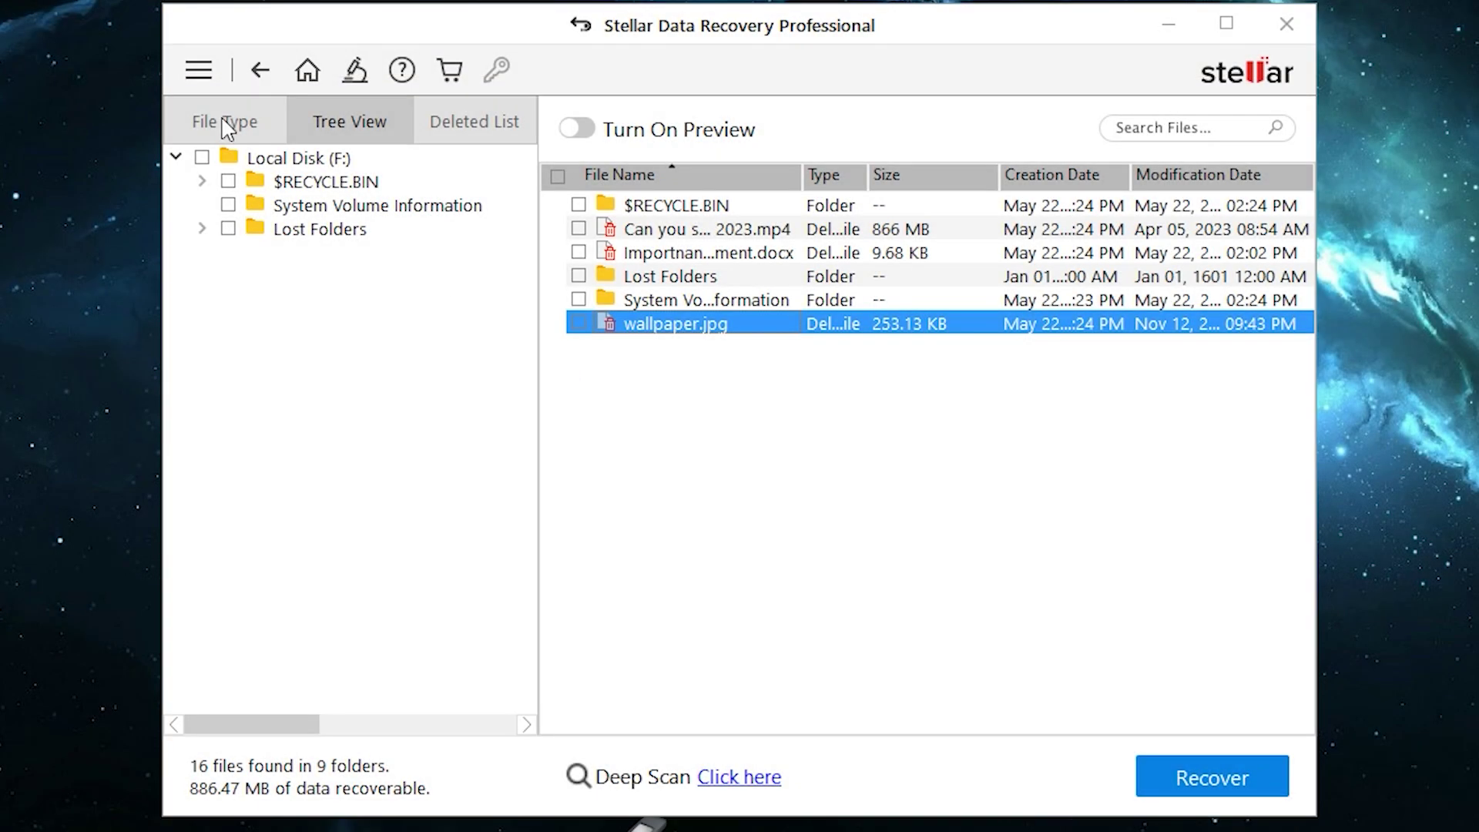
Save the current scan information from the main menu.
{"action": "left_click", "coordinate": [199, 69]}
{"action": "left_click", "coordinate": [228, 159]}
{"action": "left_click", "coordinate": [769, 636]}
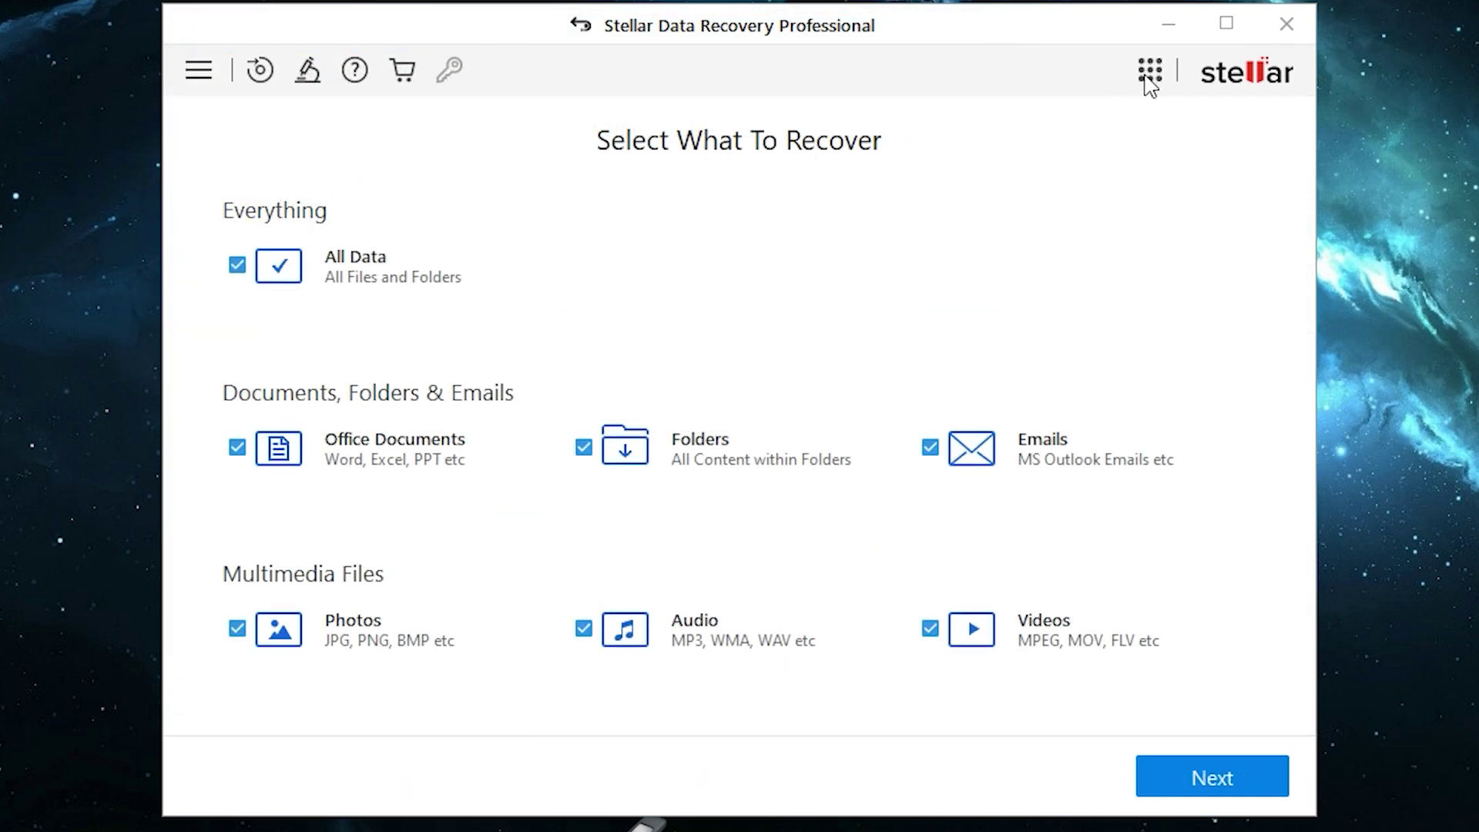
Start a Monitor Drive disk scan of the TOSHIBA drive, then turn on all channel notifications.
{"action": "left_click", "coordinate": [1149, 69]}
{"action": "left_click", "coordinate": [1138, 155]}
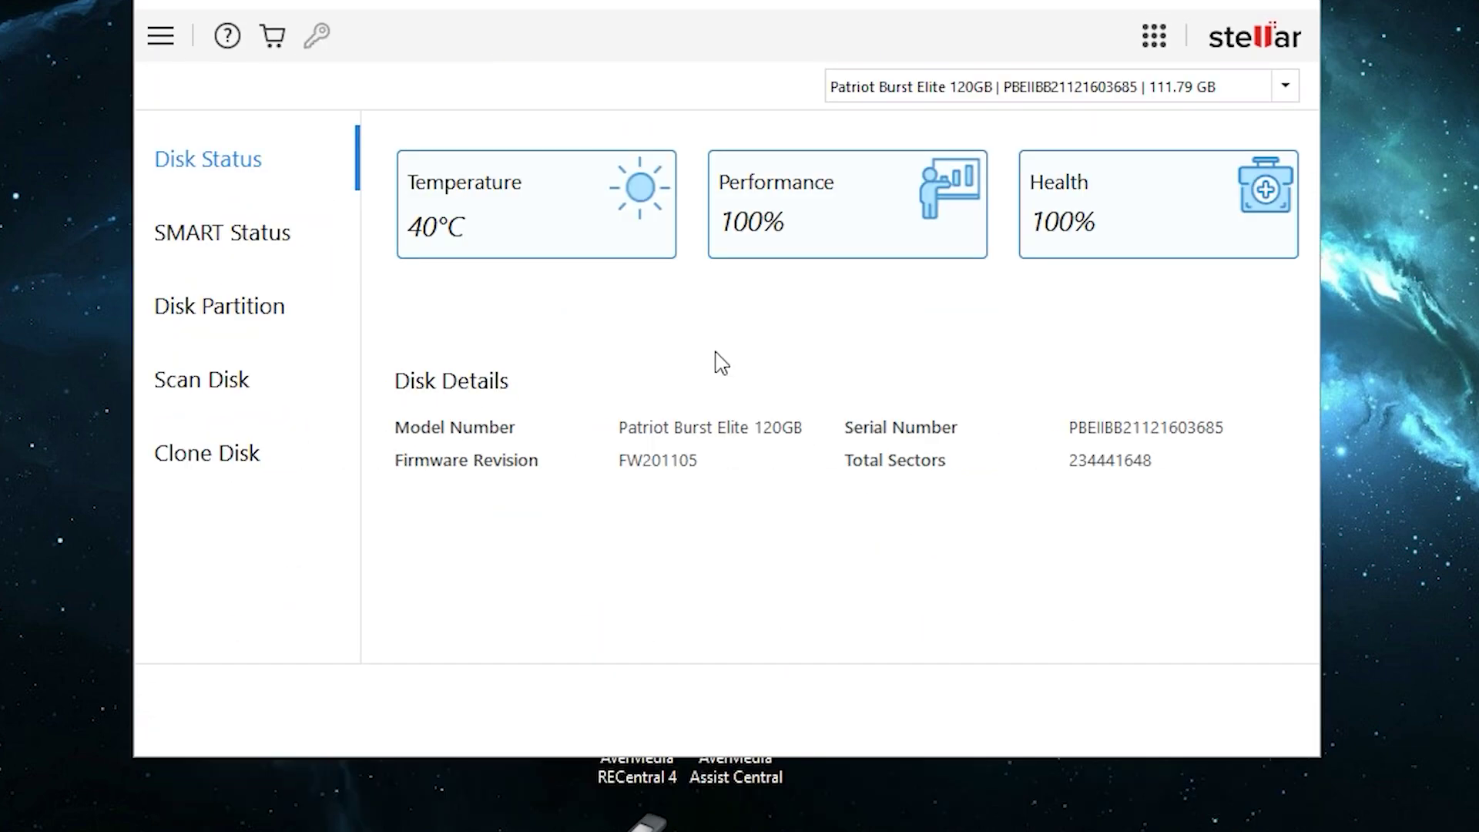
{"action": "left_click", "coordinate": [273, 247]}
{"action": "left_click", "coordinate": [1214, 707]}
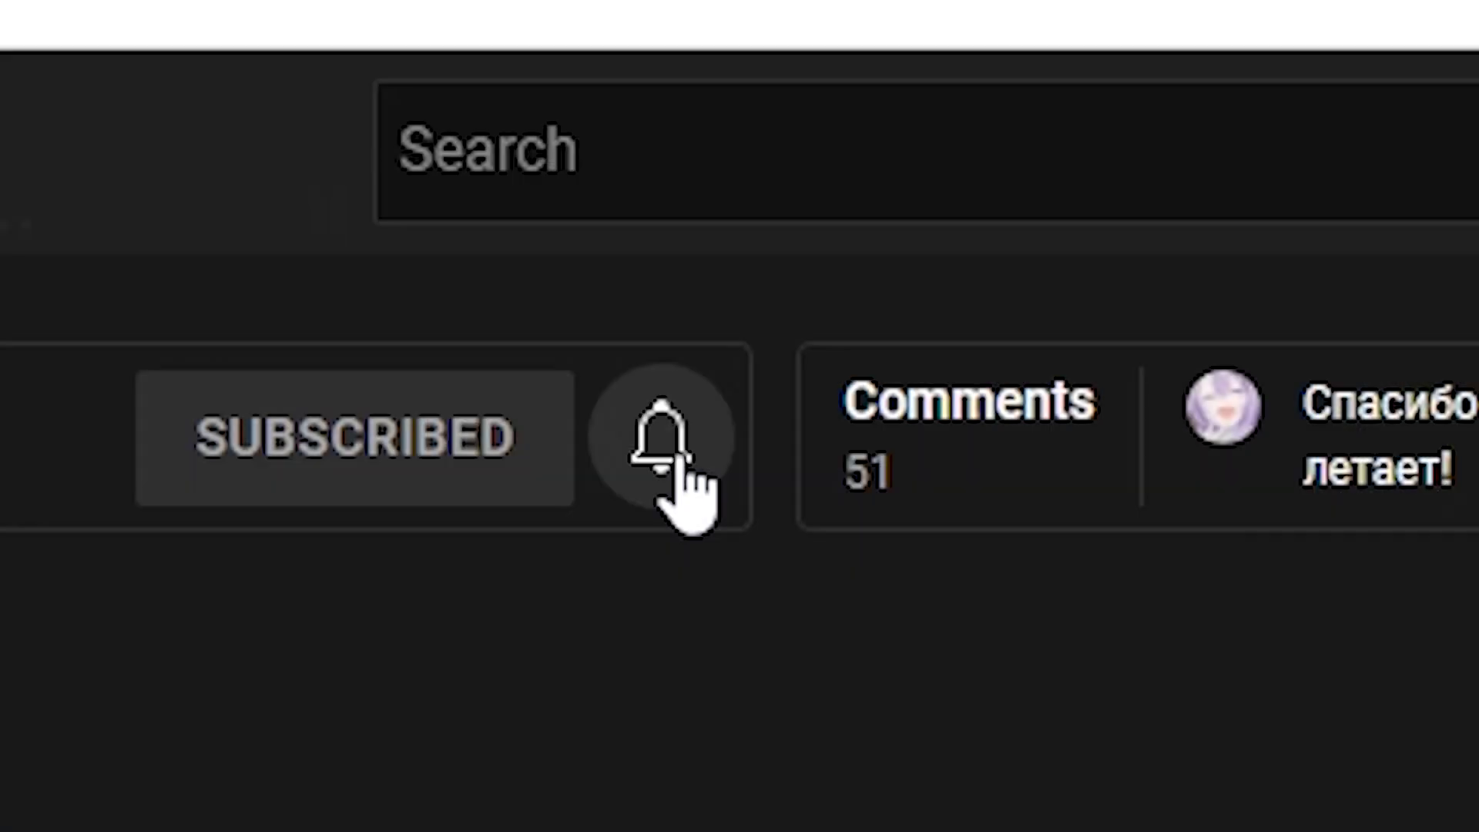
{"action": "left_click", "coordinate": [668, 456]}
{"action": "left_click", "coordinate": [764, 633]}
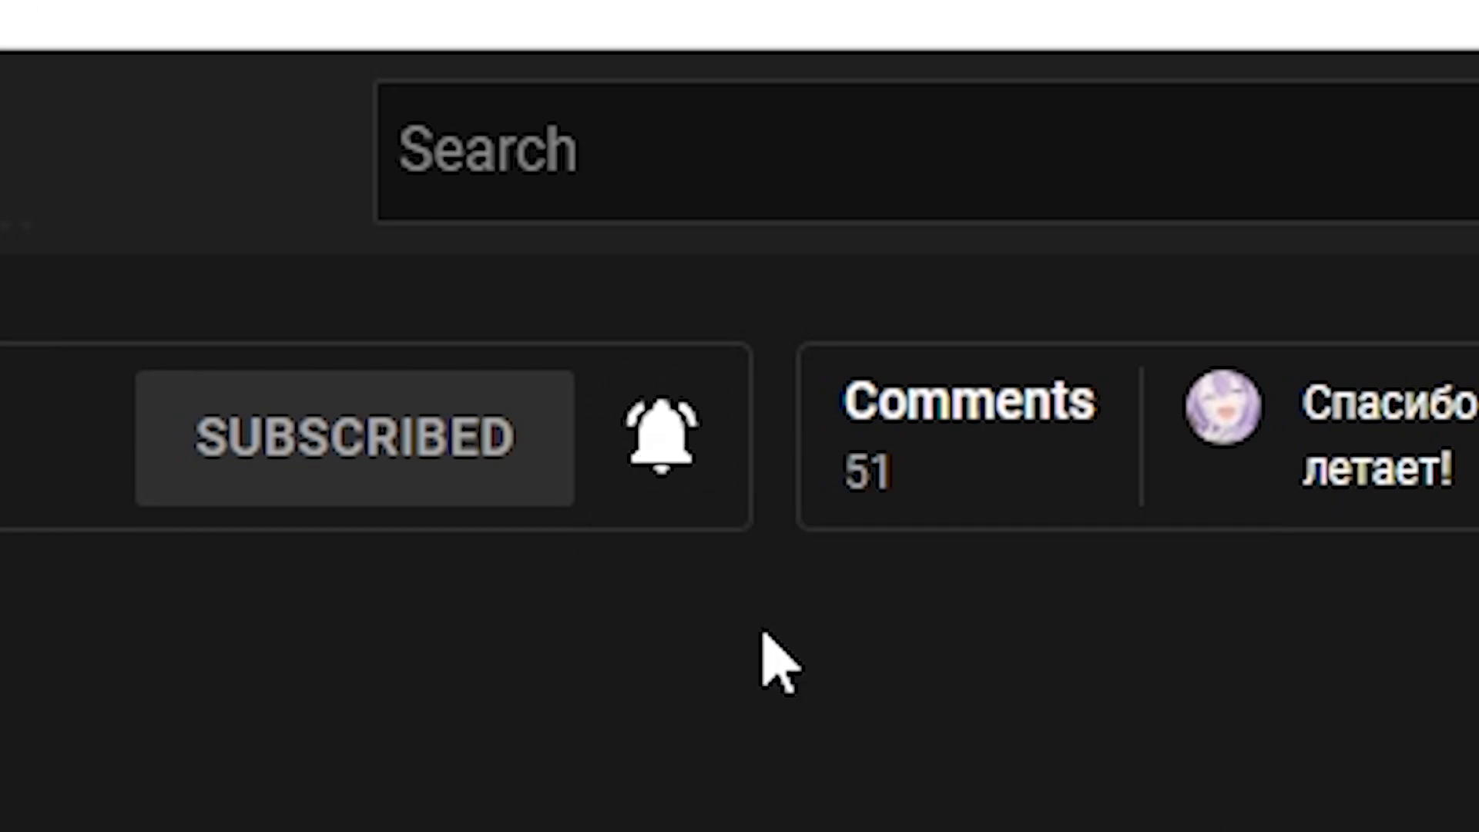